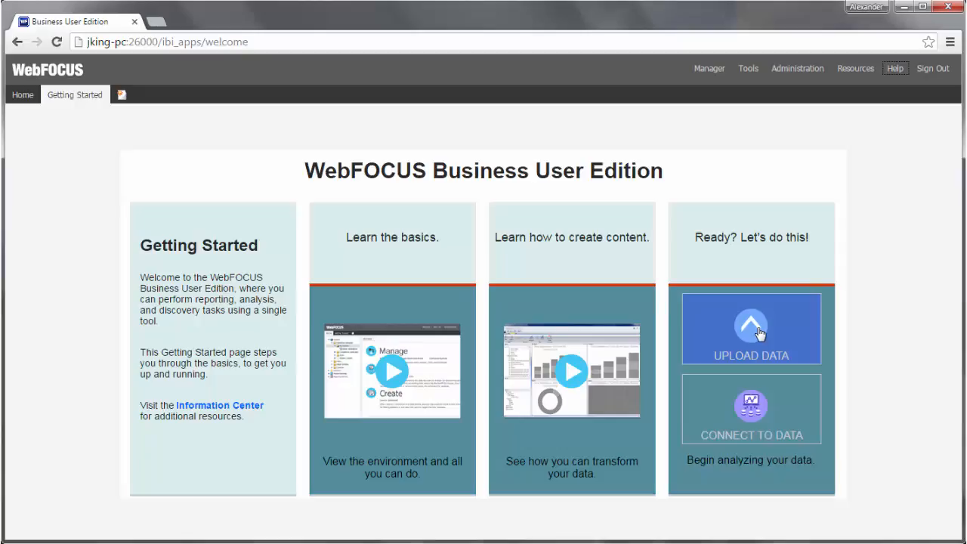
Step: Open the data upload wizard and dismiss the accompanying video window, bringing the wizard window into view
{"action": "left_click", "coordinate": [759, 332]}
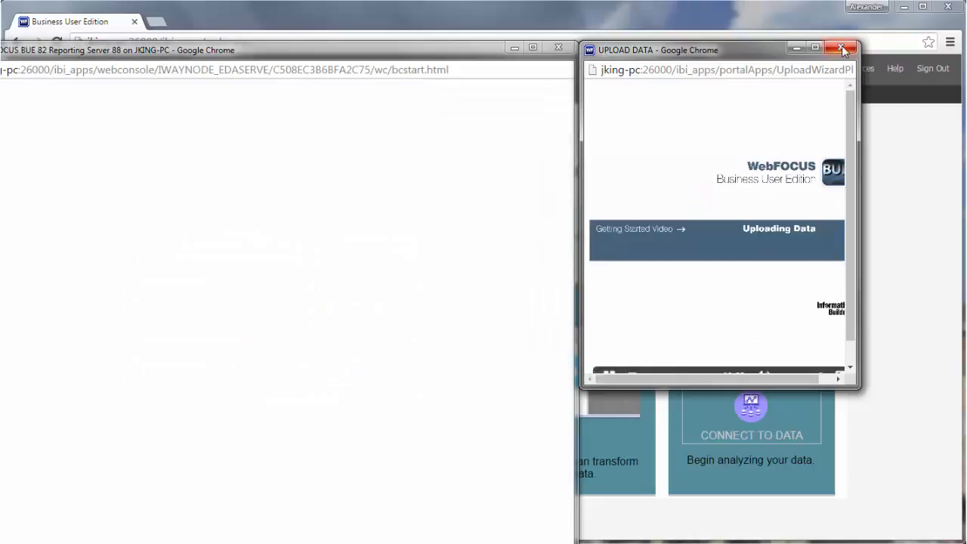
{"action": "left_click", "coordinate": [840, 47]}
{"action": "left_click_drag", "start_coordinate": [351, 54], "coordinate": [557, 24]}
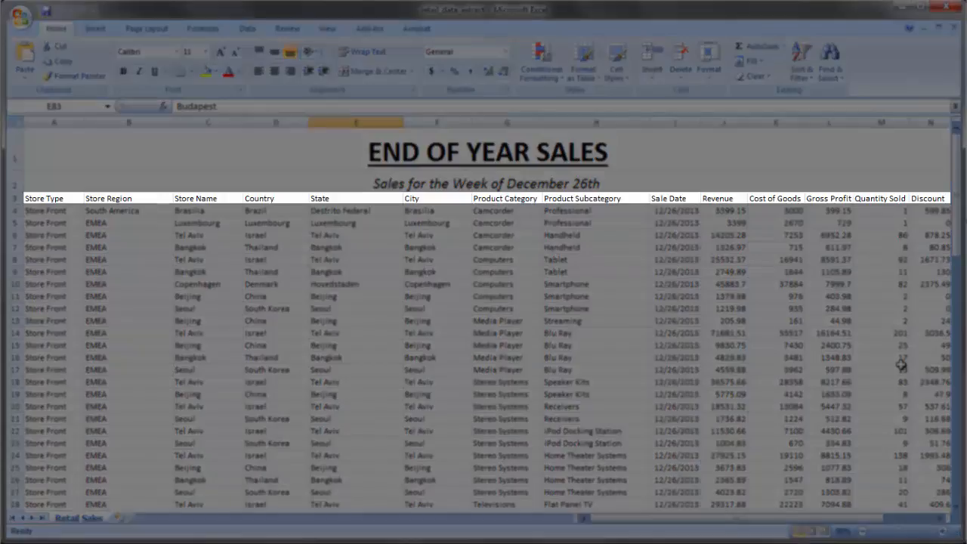
Step: In the retail_data_extract Excel workbook, delete the two title rows above the column headers, shifting the cells up
{"action": "left_click", "coordinate": [125, 165]}
{"action": "left_click_drag", "start_coordinate": [126, 164], "coordinate": [124, 173]}
{"action": "right_click", "coordinate": [126, 174]}
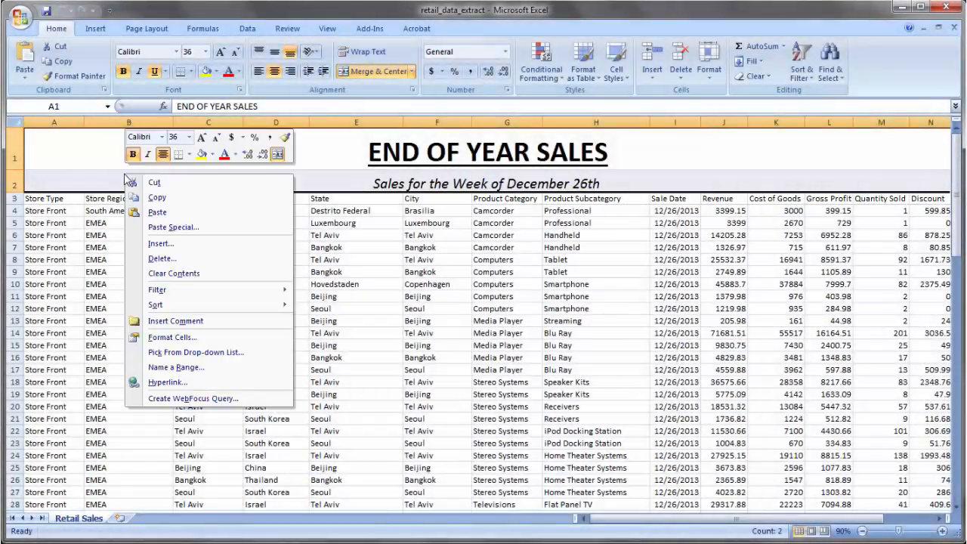
{"action": "left_click", "coordinate": [186, 259]}
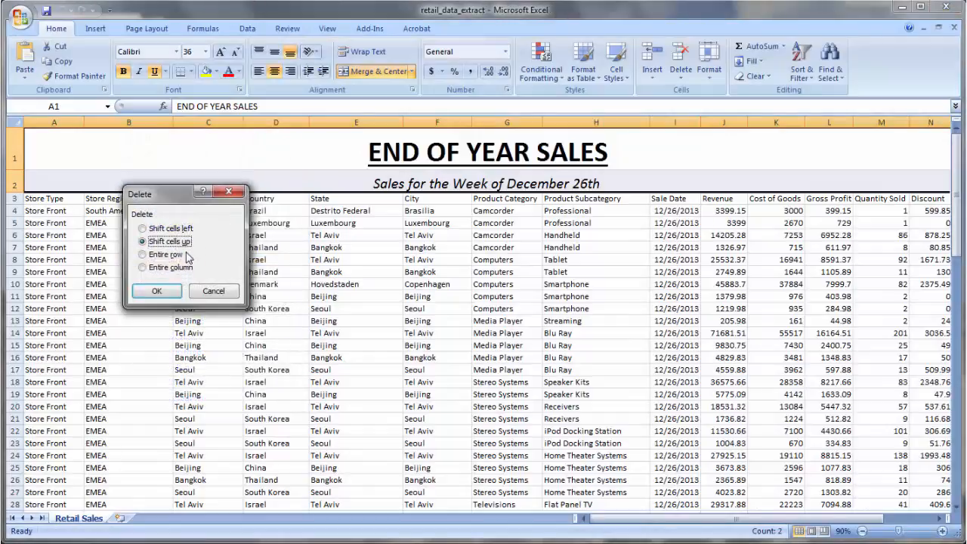
{"action": "left_click", "coordinate": [156, 290]}
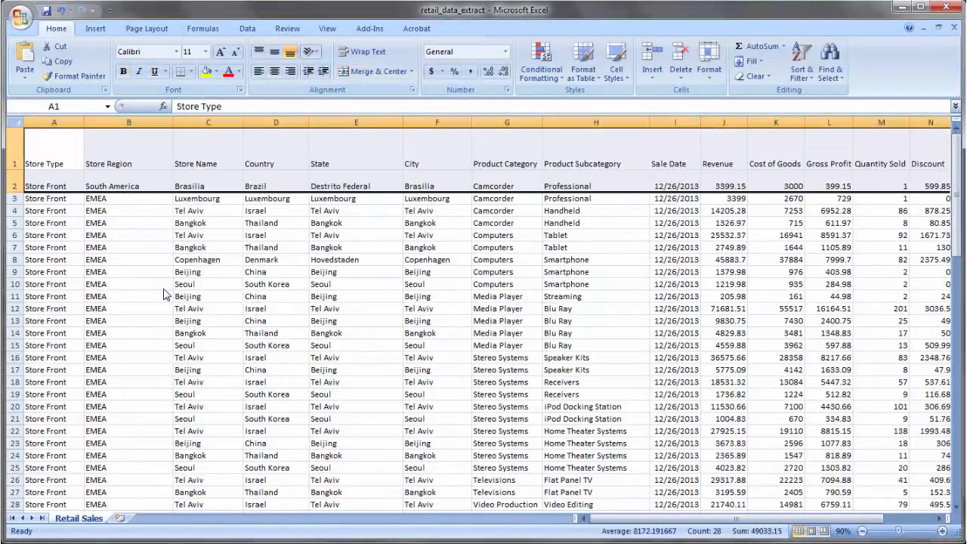
{"action": "left_click", "coordinate": [147, 211]}
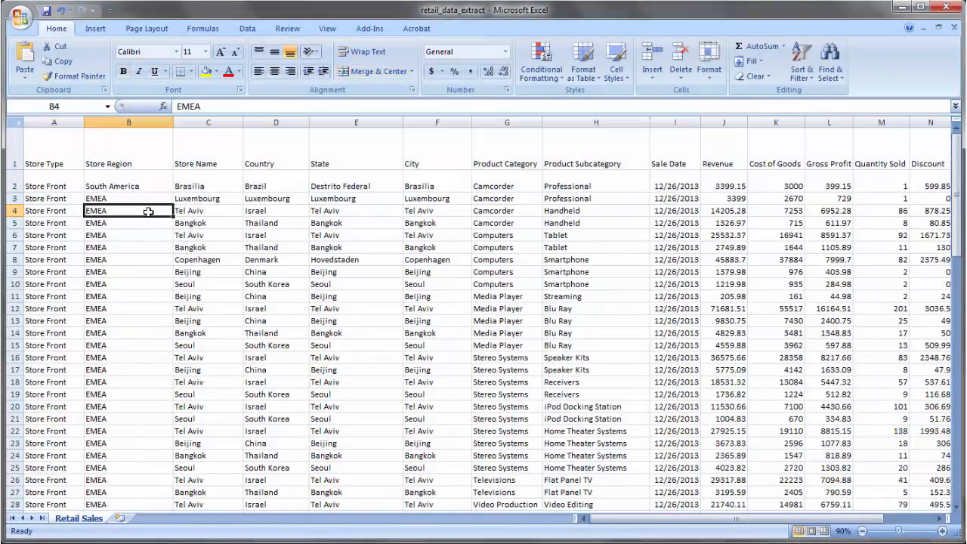
Step: Delete the grand total row at the end of the Retail Sales data
{"action": "scroll", "coordinate": [199, 236], "scroll_direction": "down", "scroll_amount": 20}
{"action": "scroll", "coordinate": [199, 236], "scroll_direction": "down", "scroll_amount": 1}
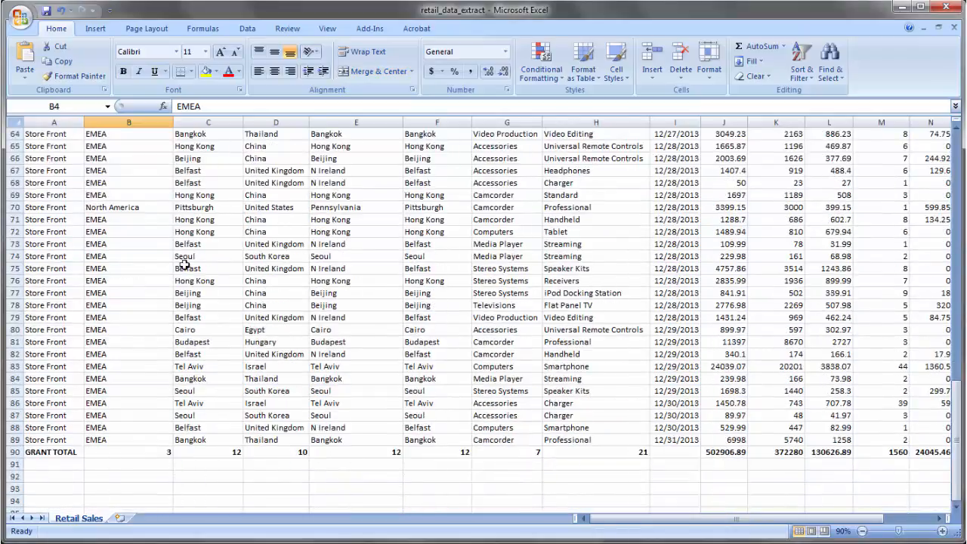
{"action": "right_click", "coordinate": [17, 452]}
{"action": "left_click", "coordinate": [75, 539]}
{"action": "left_click", "coordinate": [200, 463]}
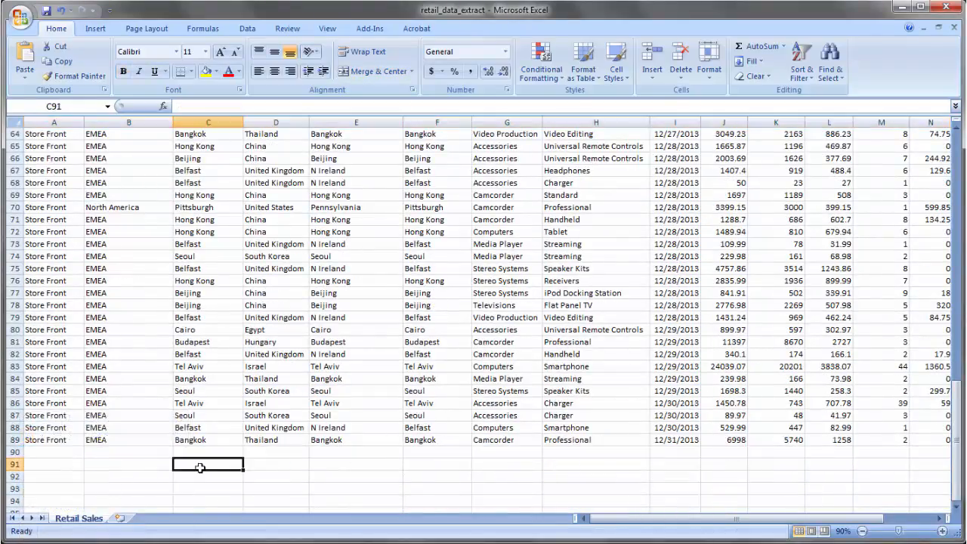
Step: Examine the Product Category and Product Subcategory columns for how categories and subcategories relate down the sheet
{"action": "scroll", "coordinate": [199, 406], "scroll_direction": "up", "scroll_amount": 20}
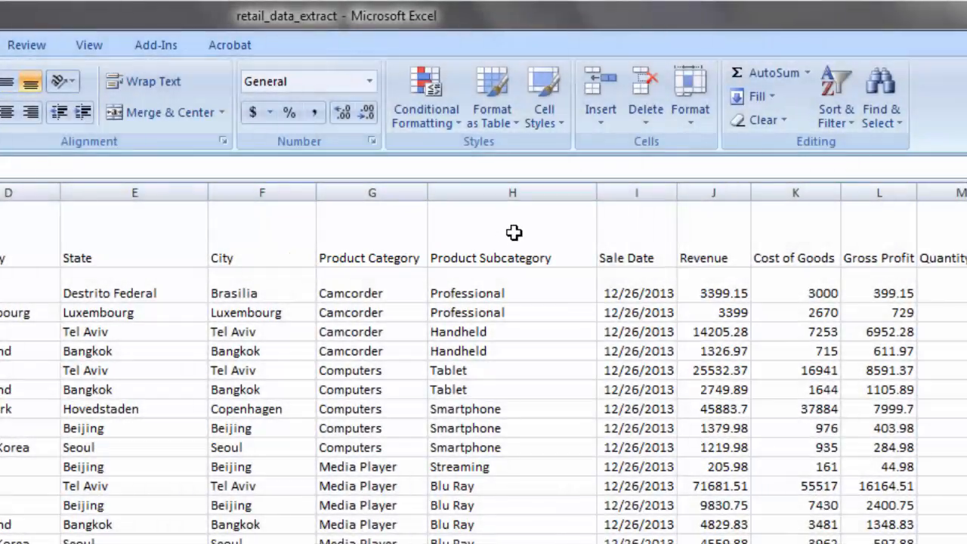
{"action": "left_click_drag", "start_coordinate": [511, 231], "coordinate": [374, 218]}
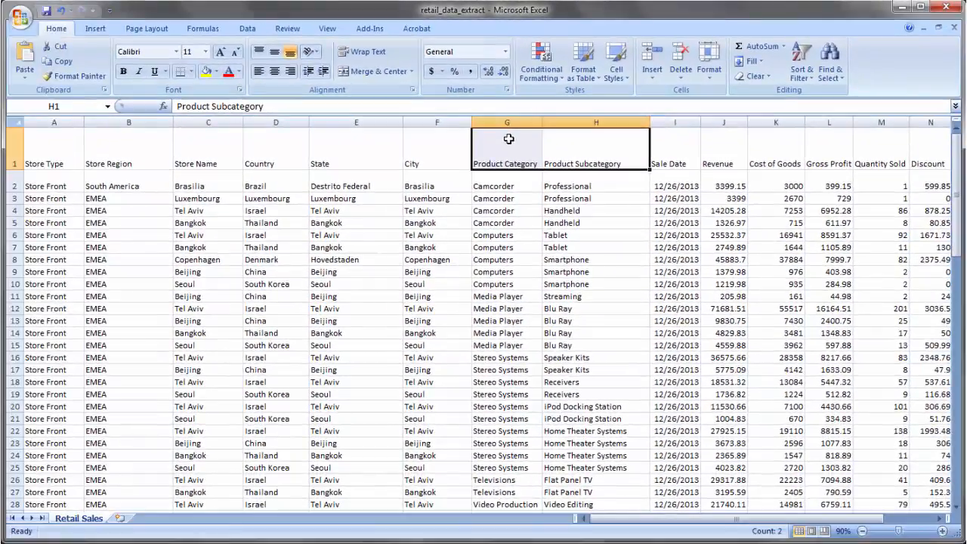
{"action": "left_click", "coordinate": [374, 219]}
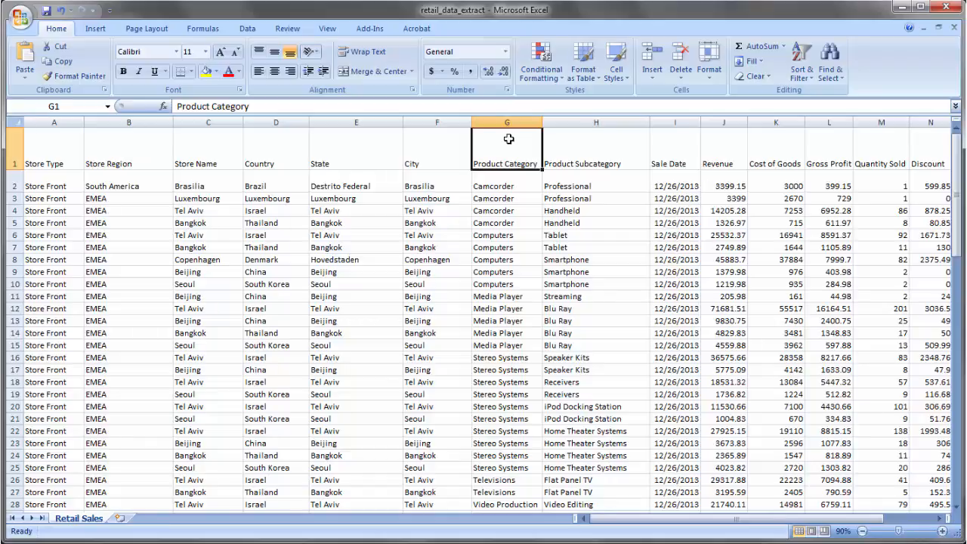
{"action": "scroll", "coordinate": [523, 247], "scroll_direction": "down", "scroll_amount": 3}
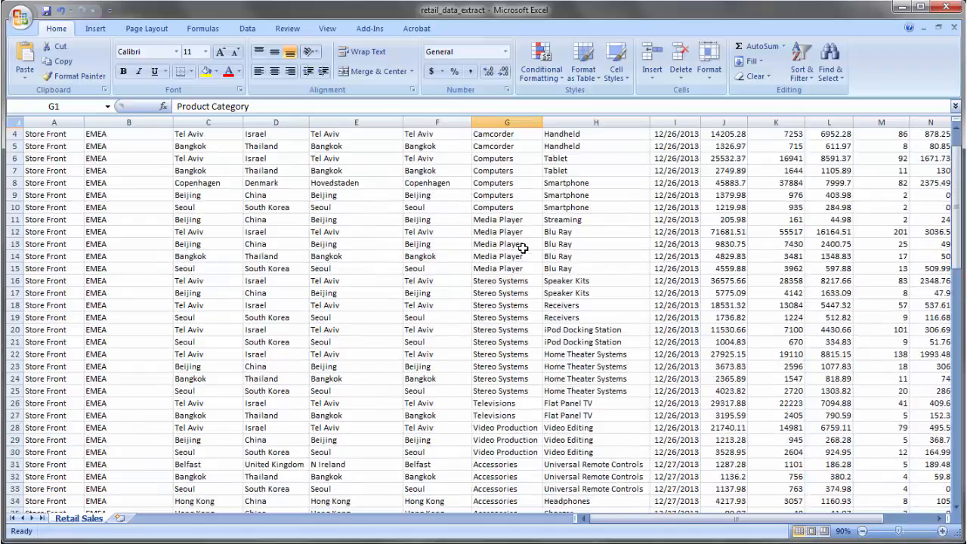
{"action": "scroll", "coordinate": [523, 247], "scroll_direction": "down", "scroll_amount": 4}
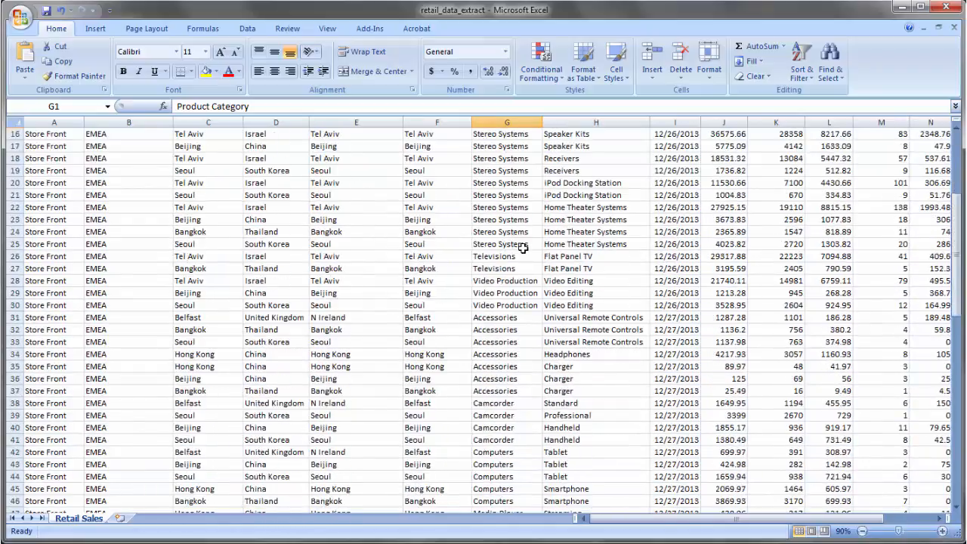
{"action": "scroll", "coordinate": [523, 246], "scroll_direction": "down", "scroll_amount": 1}
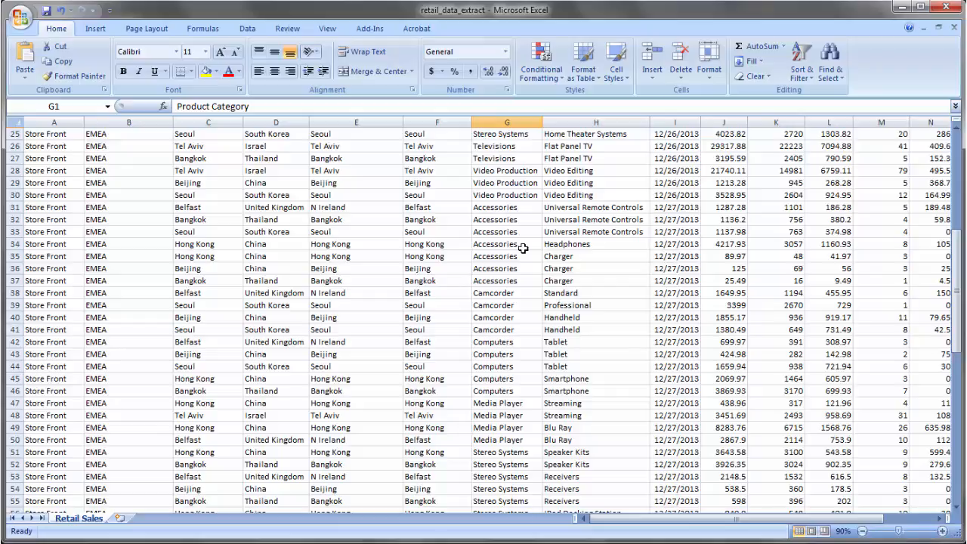
{"action": "scroll", "coordinate": [523, 247], "scroll_direction": "down", "scroll_amount": 5}
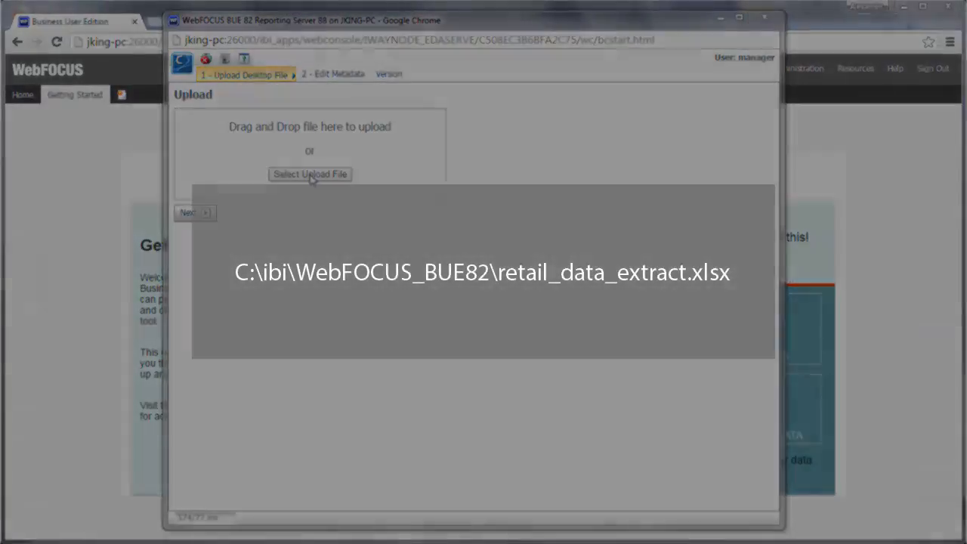
Step: In the WebFOCUS upload wizard, upload retail_data_extract from C:\ibi\WebFOCUS_BUE82 and continue to worksheet selection
{"action": "left_click", "coordinate": [312, 174]}
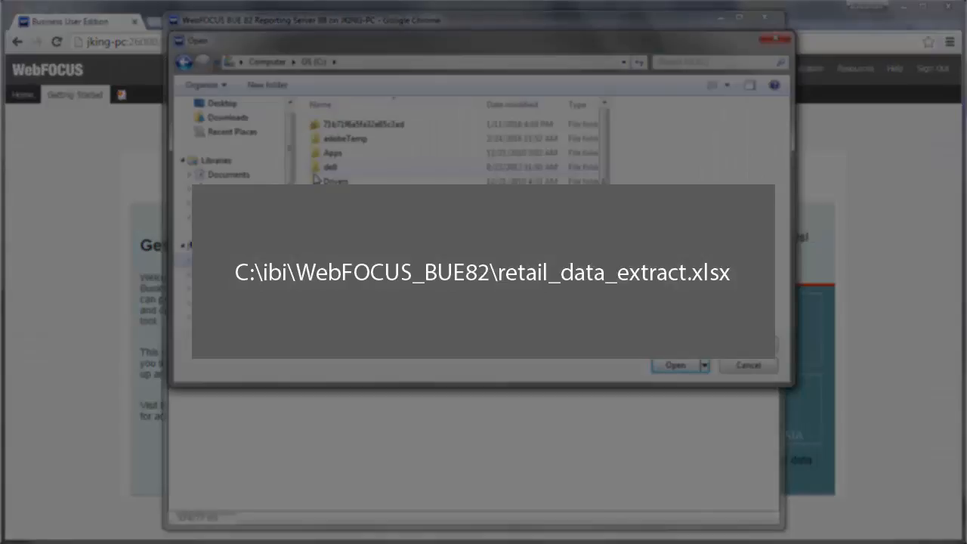
{"action": "double_click", "coordinate": [327, 210]}
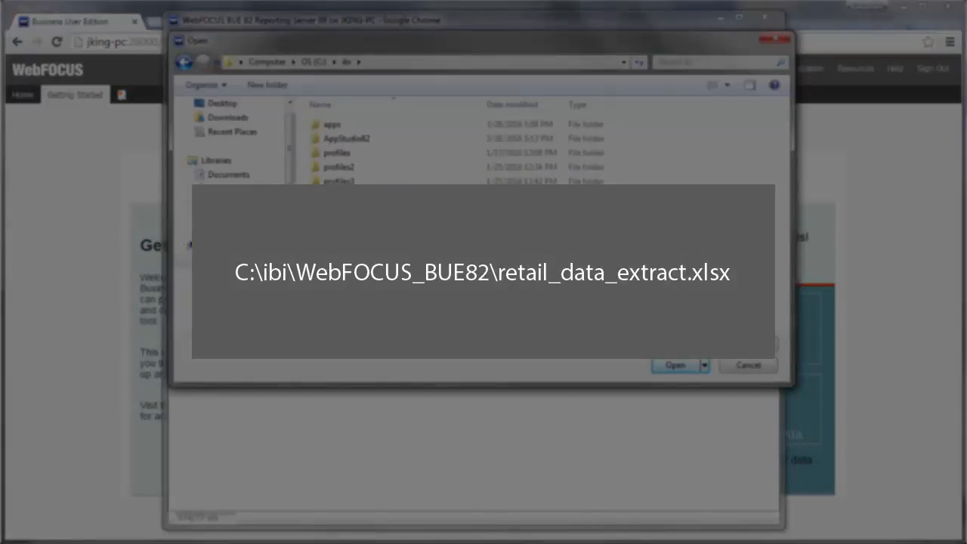
{"action": "double_click", "coordinate": [386, 280]}
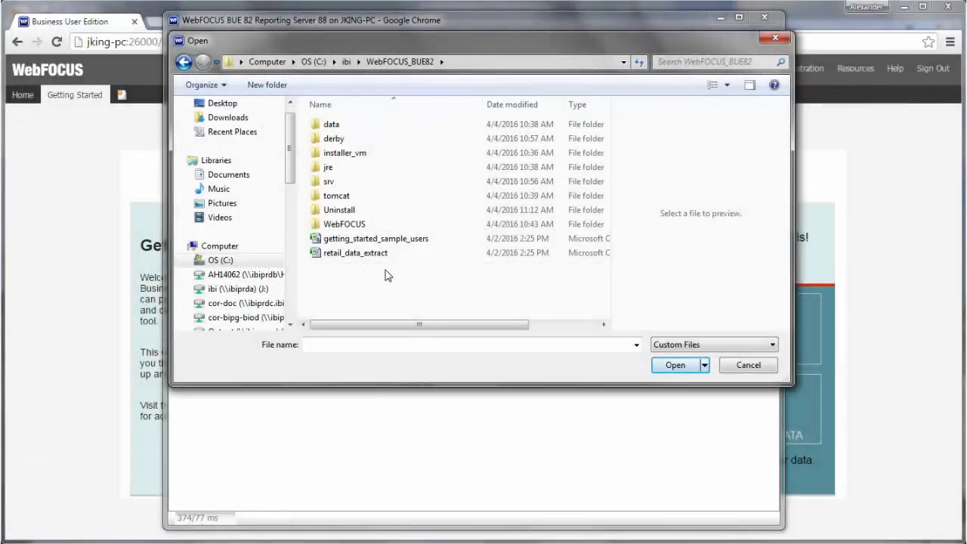
{"action": "left_click", "coordinate": [377, 255]}
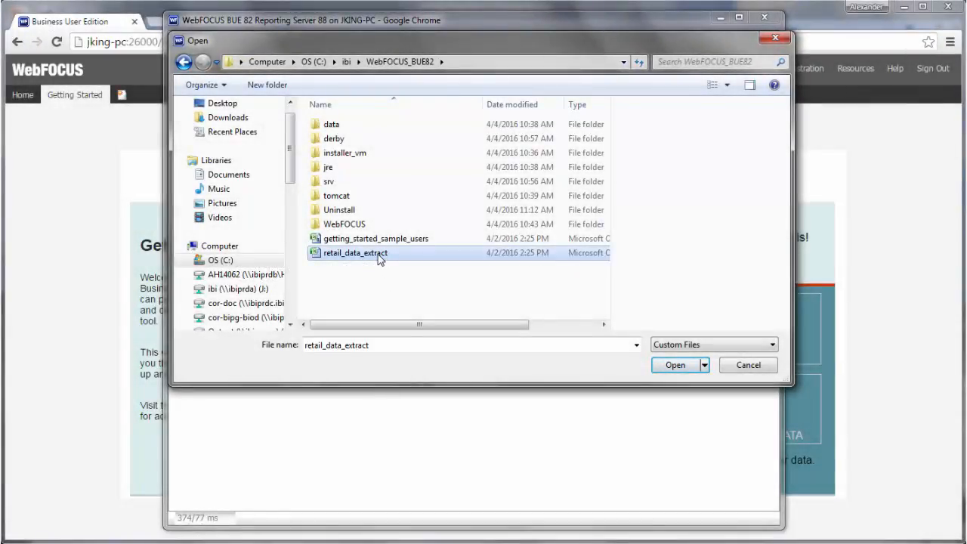
{"action": "left_click", "coordinate": [673, 369]}
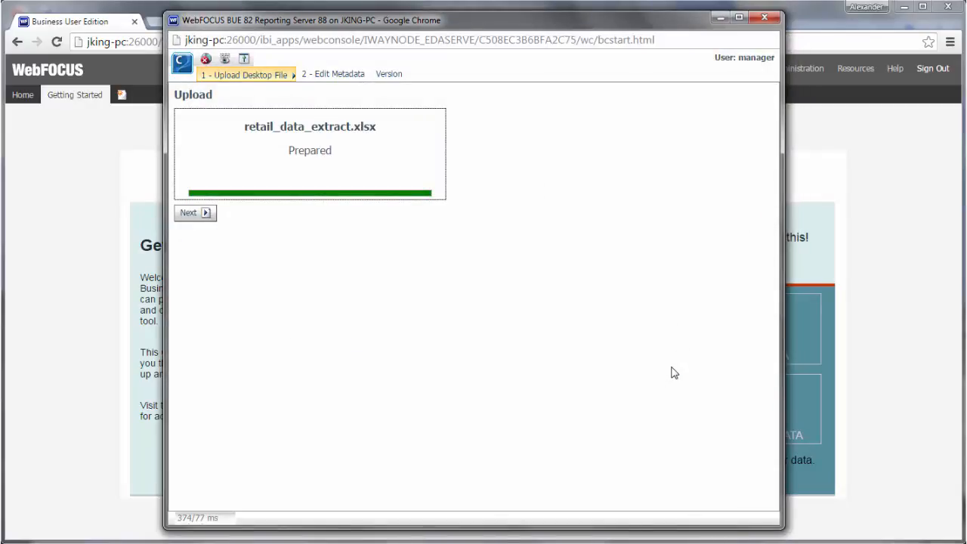
{"action": "left_click", "coordinate": [207, 215]}
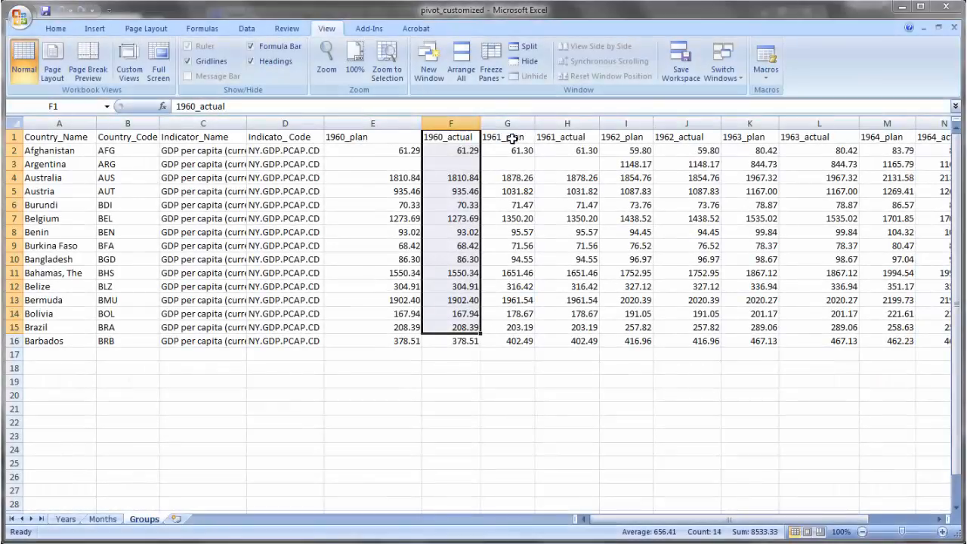
Step: Highlight the 1961_plan and 1961_actual columns in the pivot_customized Groups sheet as a repeating pair, and return to the upload wizard
{"action": "left_click_drag", "start_coordinate": [570, 317], "coordinate": [571, 342]}
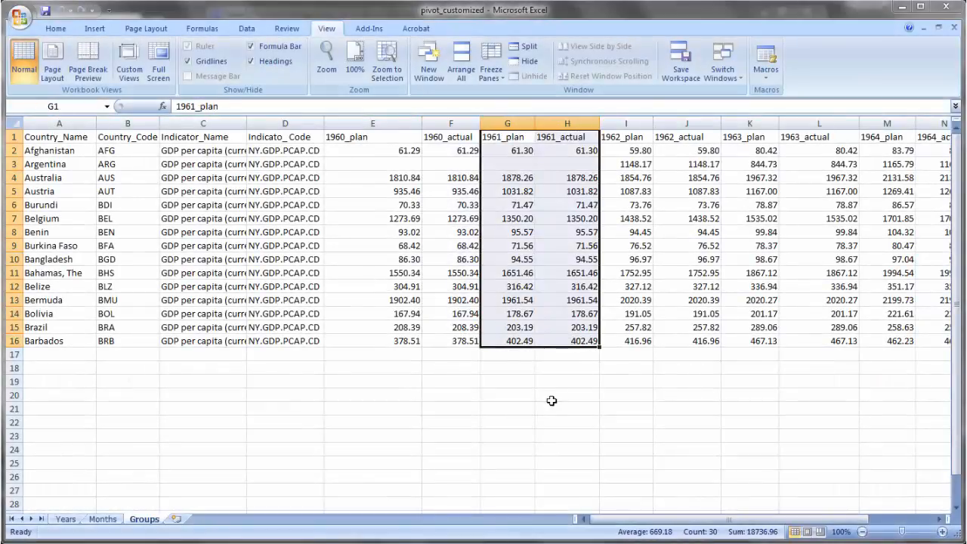
{"action": "left_click", "coordinate": [552, 398]}
{"action": "left_click", "coordinate": [901, 8]}
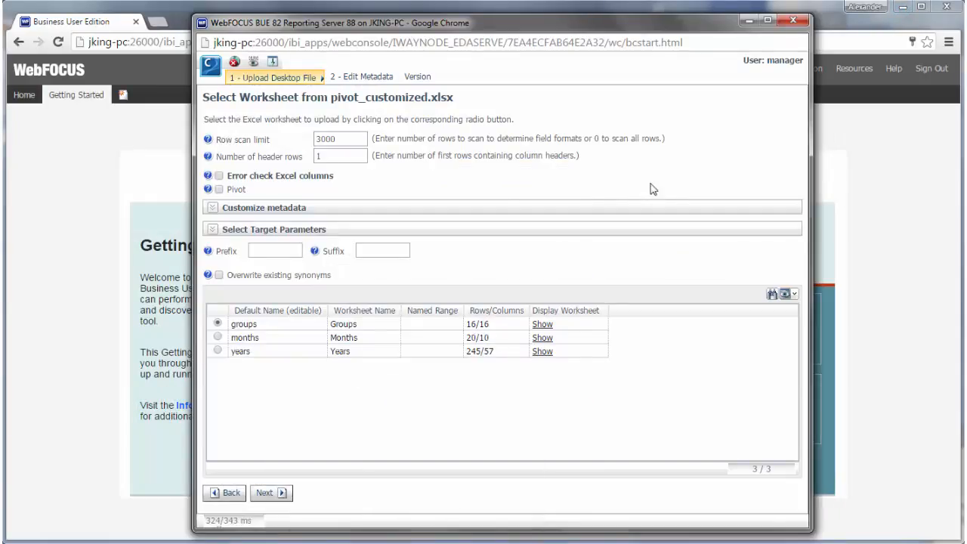
Step: Enable pivoting for the groups worksheet, using a repeating group of columns as the pivot type and 6 groups
{"action": "left_click", "coordinate": [240, 189]}
{"action": "left_click", "coordinate": [272, 492]}
{"action": "left_click", "coordinate": [438, 141]}
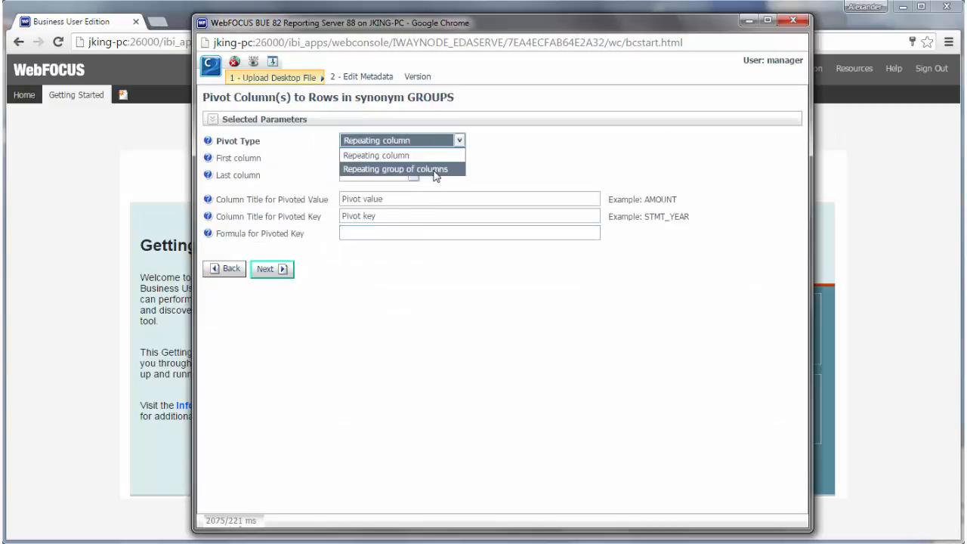
{"action": "left_click", "coordinate": [428, 170]}
{"action": "type", "text": "6"}
Step: Define the pivoting group with 1960_plan as the first column and 1960_actual as the last
{"action": "left_click", "coordinate": [417, 198]}
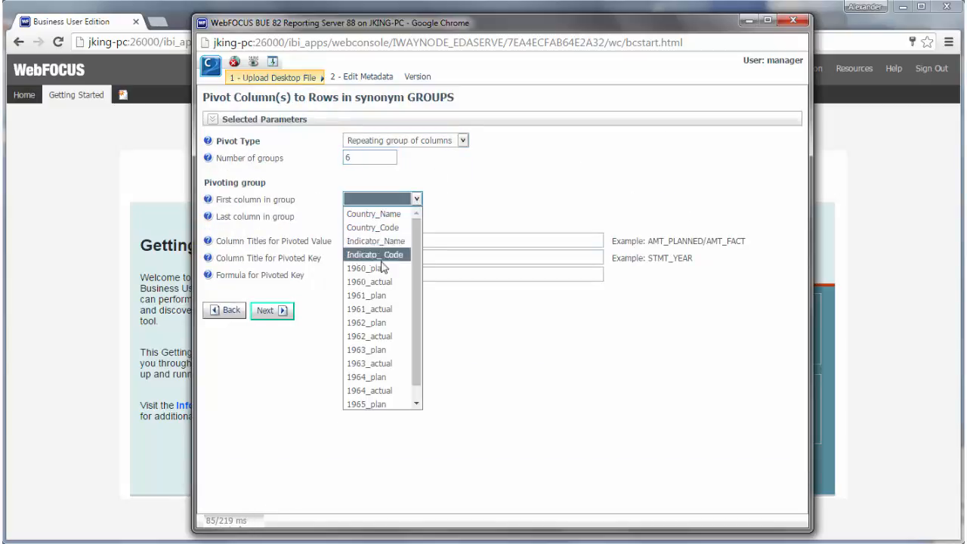
{"action": "left_click", "coordinate": [370, 268]}
{"action": "left_click", "coordinate": [404, 216]}
{"action": "left_click", "coordinate": [383, 231]}
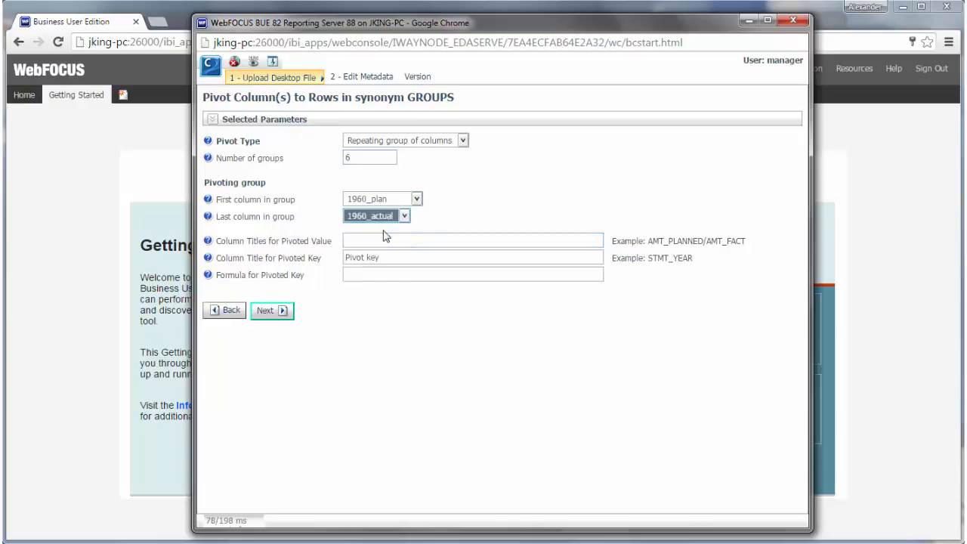
Step: Title the pivoted key Year and the pivoted values Planned/Actual, and continue the upload
{"action": "left_click_drag", "start_coordinate": [384, 257], "coordinate": [340, 259]}
{"action": "type", "text": "Year"}
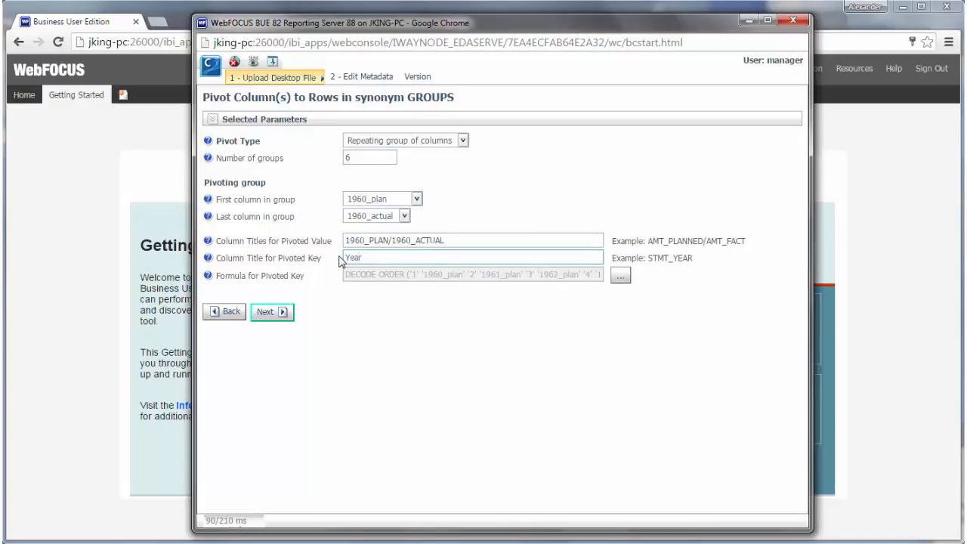
{"action": "left_click_drag", "start_coordinate": [390, 240], "coordinate": [458, 242]}
{"action": "type", "text": "Planned/Actual"}
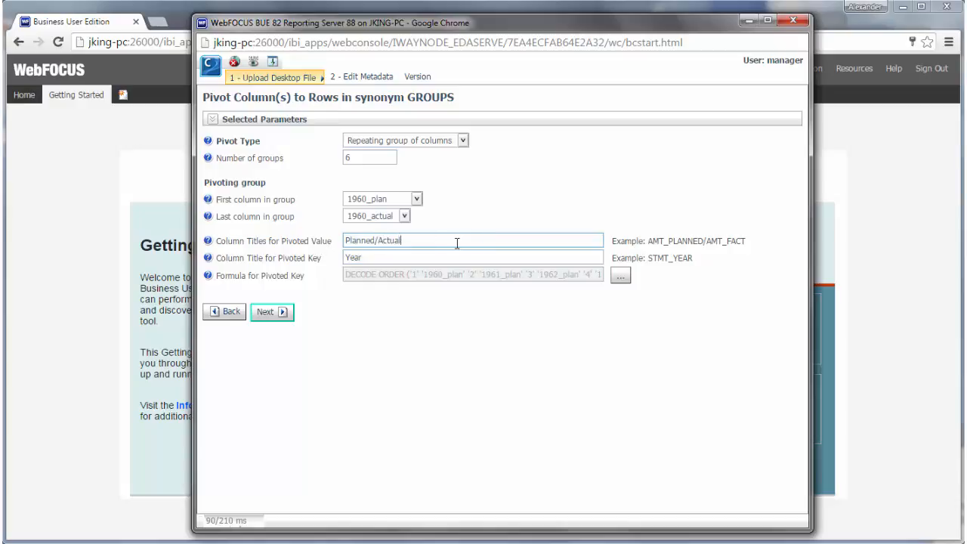
{"action": "left_click", "coordinate": [276, 311]}
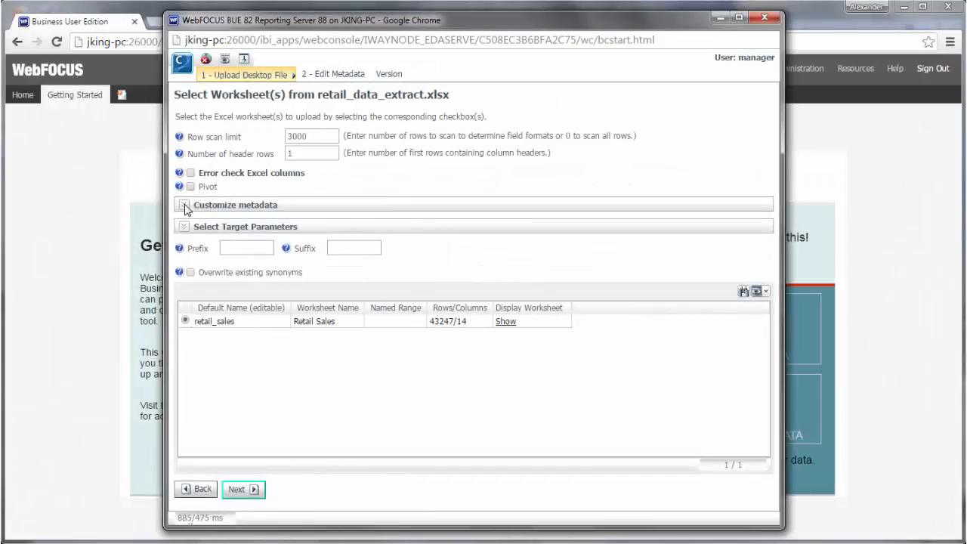
Step: Review the metadata options for date decomposition, date format and geographic roles for retail_data_extract, and show the target parameters
{"action": "left_click", "coordinate": [184, 207]}
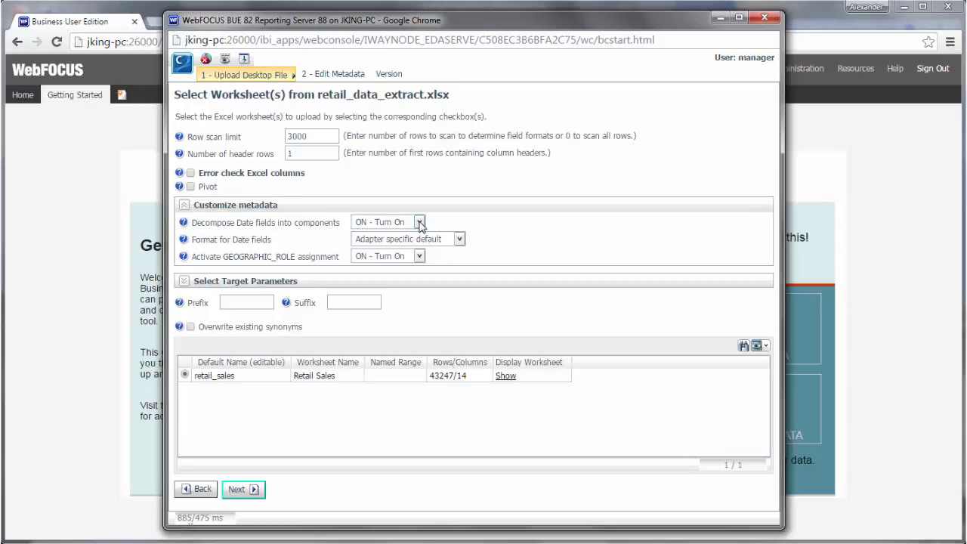
{"action": "left_click", "coordinate": [458, 239]}
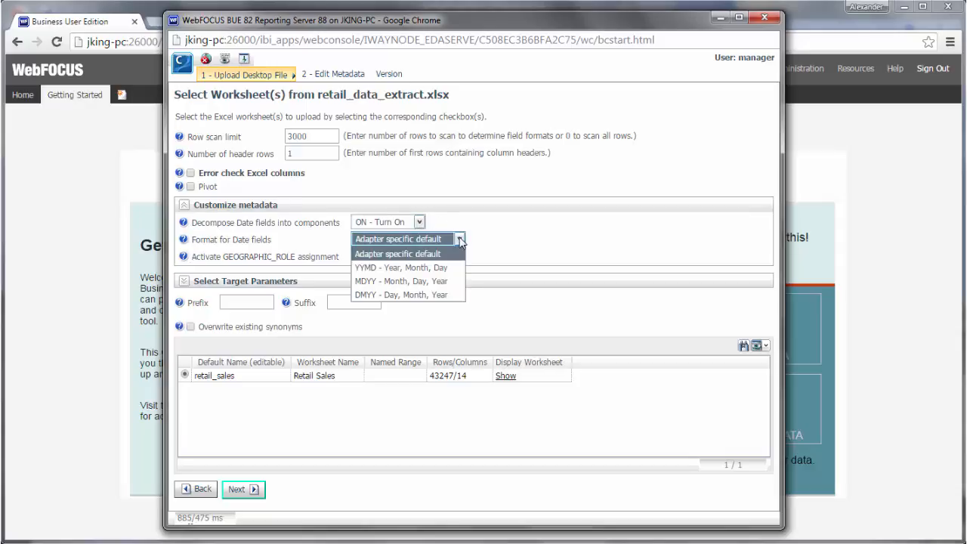
{"action": "left_click", "coordinate": [460, 240]}
{"action": "left_click", "coordinate": [420, 257]}
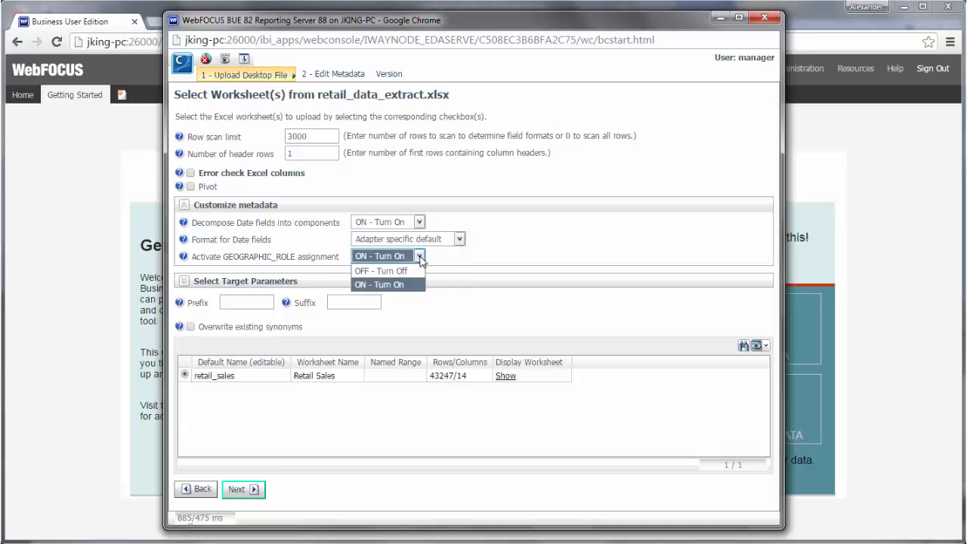
{"action": "left_click", "coordinate": [419, 259]}
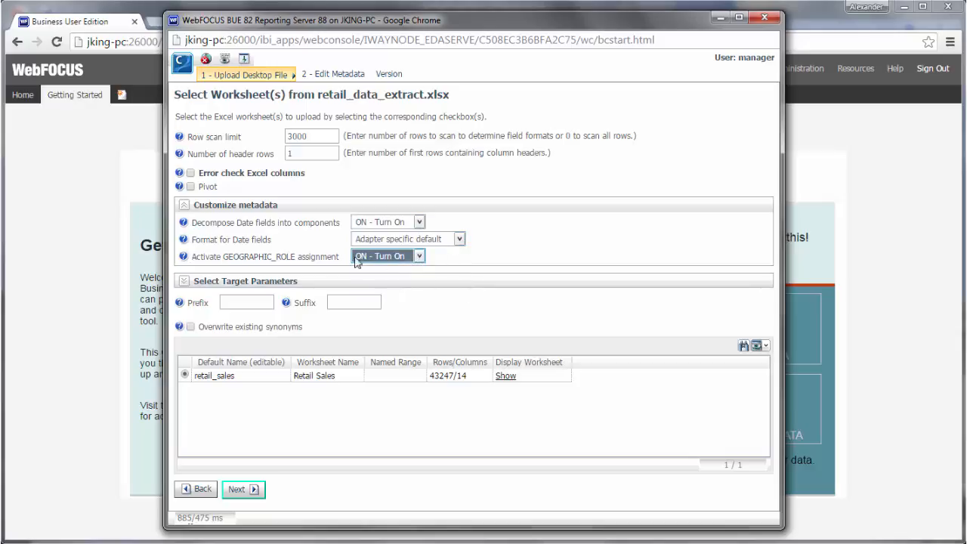
{"action": "left_click", "coordinate": [184, 207]}
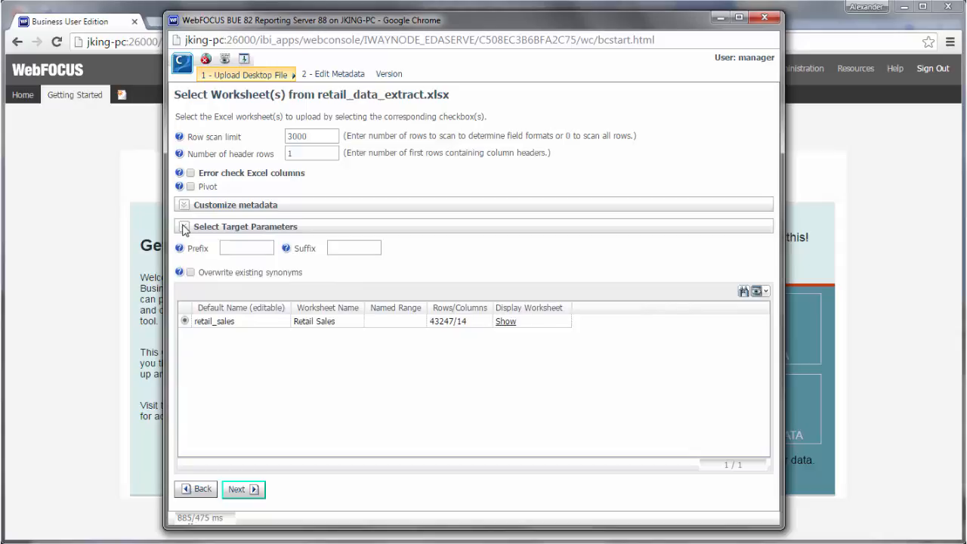
{"action": "left_click", "coordinate": [185, 227]}
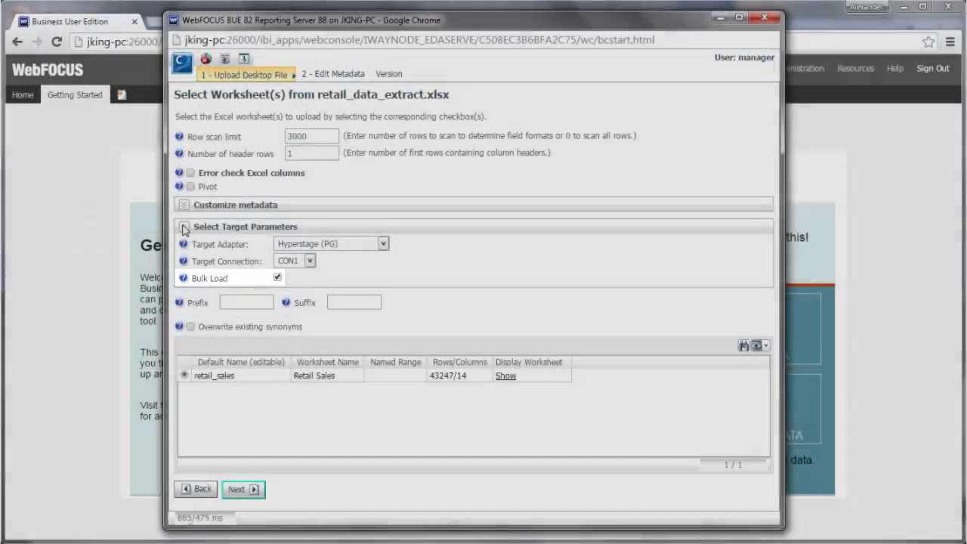
Step: Collapse the target parameters and preview the data of the Retail Sales worksheet
{"action": "left_click", "coordinate": [185, 228]}
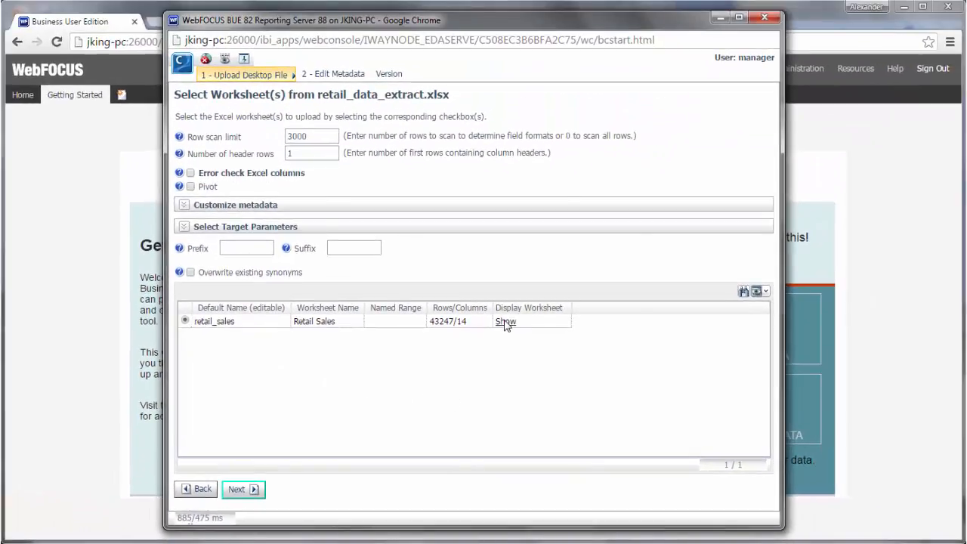
{"action": "left_click", "coordinate": [506, 325]}
{"action": "scroll", "coordinate": [506, 326], "scroll_direction": "down", "scroll_amount": 4}
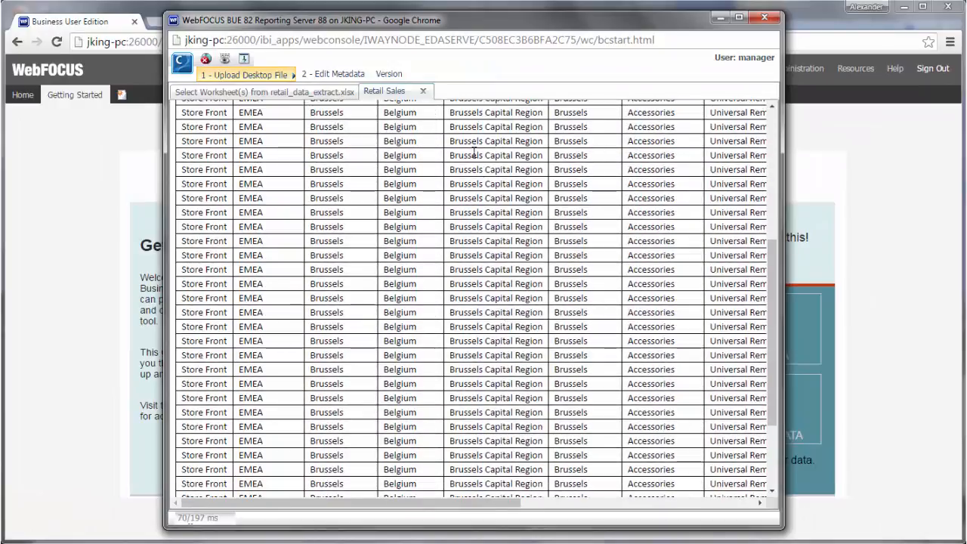
{"action": "left_click", "coordinate": [423, 92]}
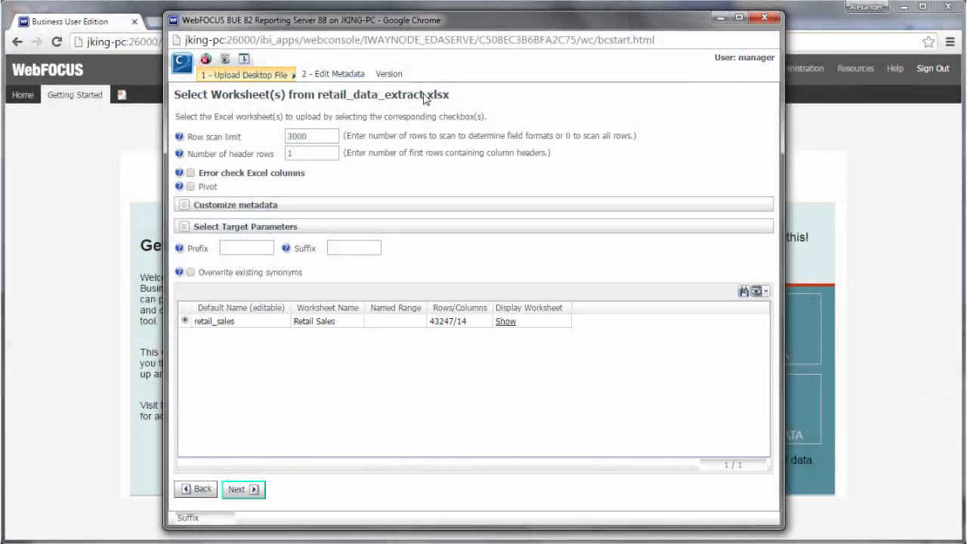
Step: Keep retail_sales as the worksheet's default name and continue the upload to metadata editing
{"action": "left_click", "coordinate": [244, 327]}
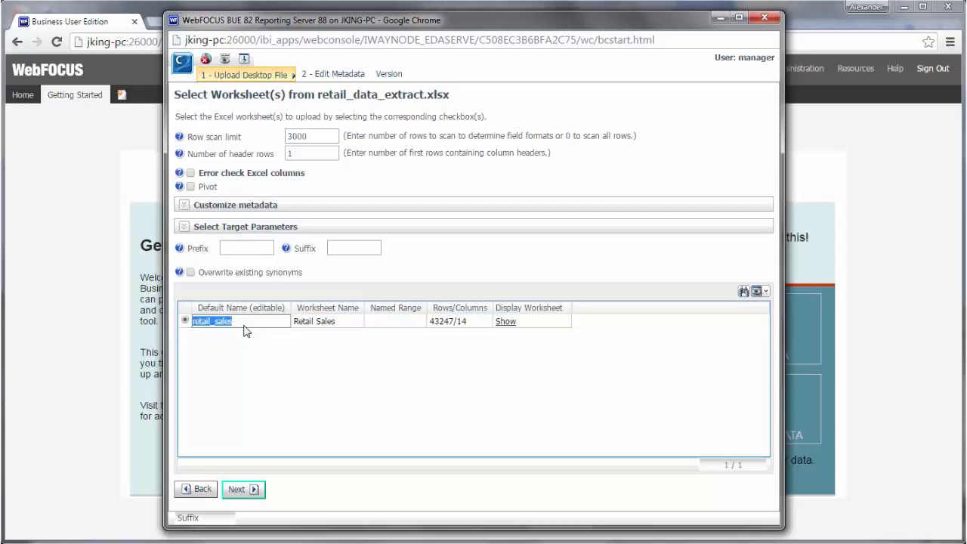
{"action": "left_click", "coordinate": [246, 350]}
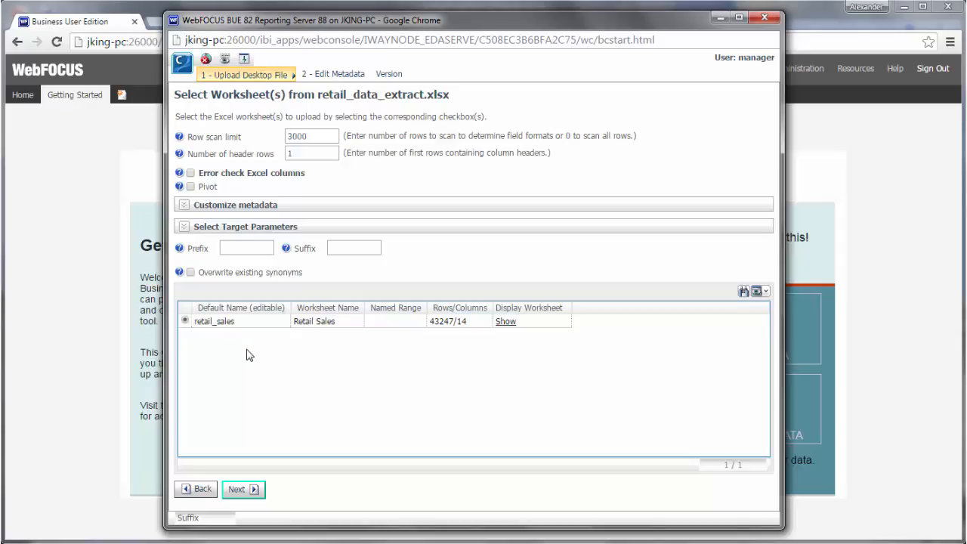
{"action": "left_click", "coordinate": [253, 490]}
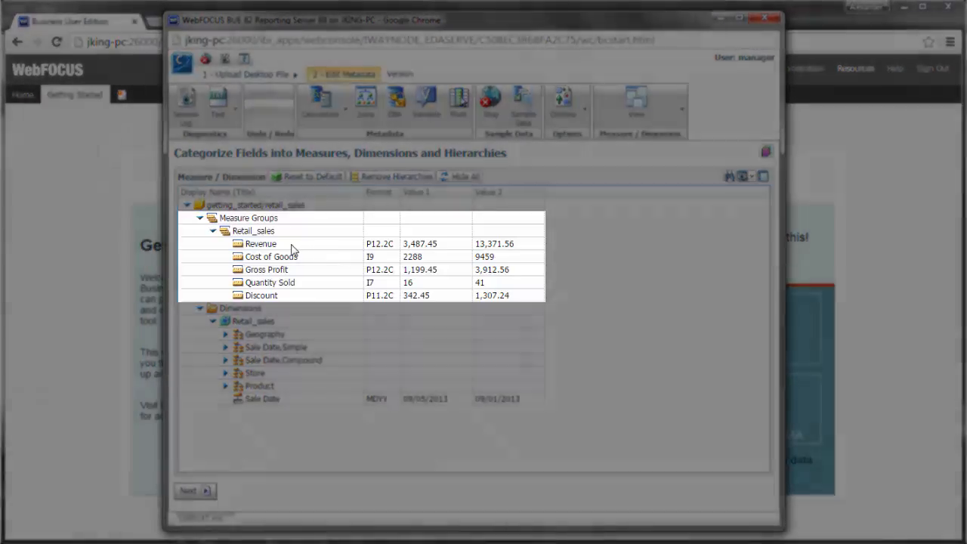
Step: Review the data profiling options available for the Revenue measure
{"action": "left_click", "coordinate": [293, 248]}
{"action": "right_click", "coordinate": [293, 247]}
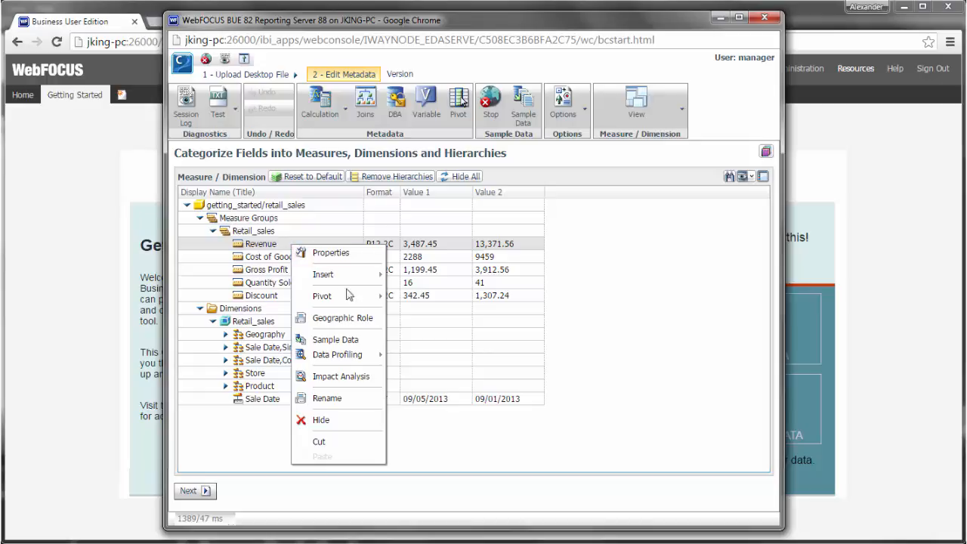
{"action": "mouse_move", "coordinate": [350, 361]}
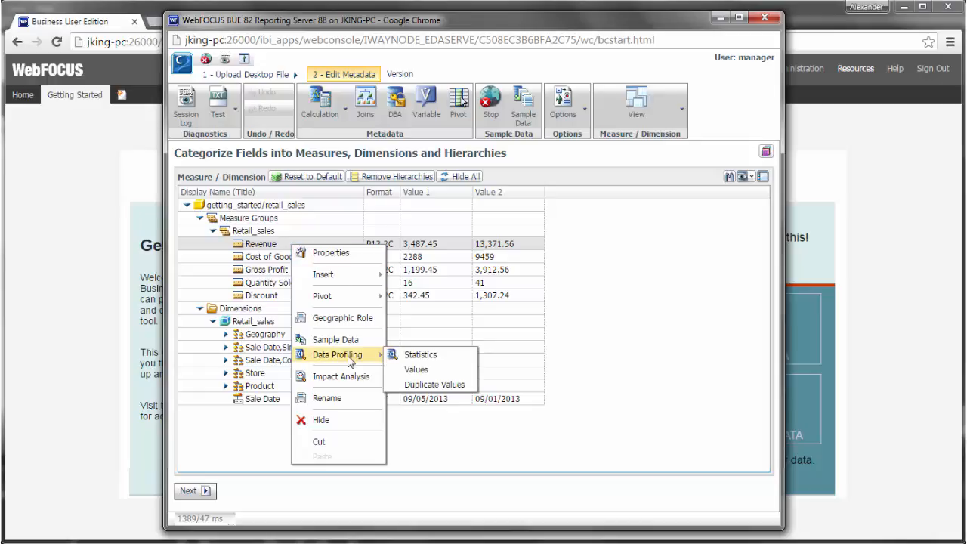
{"action": "left_click", "coordinate": [423, 434]}
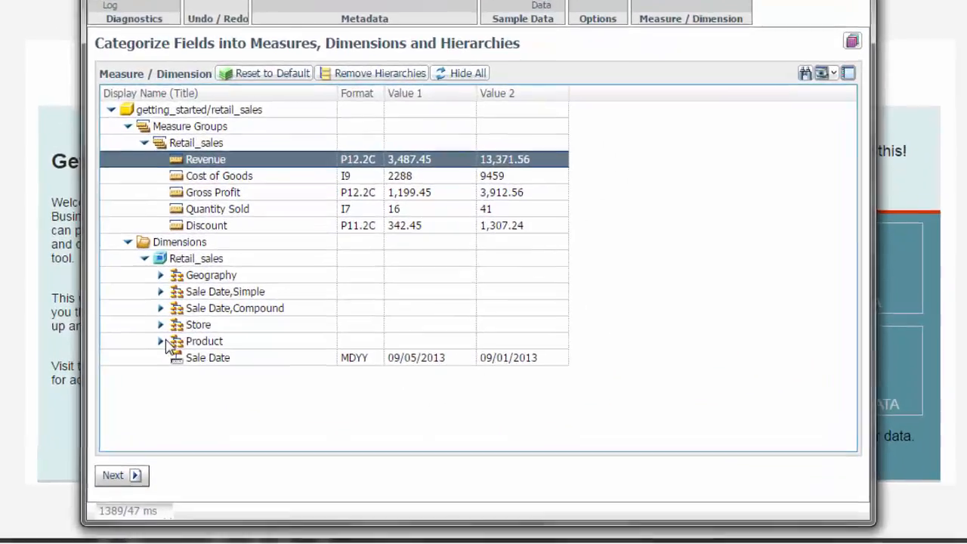
Step: Examine the fields inside the Product, Sale Date,Simple, Sale Date,Compound and Geography hierarchies
{"action": "left_click", "coordinate": [225, 386]}
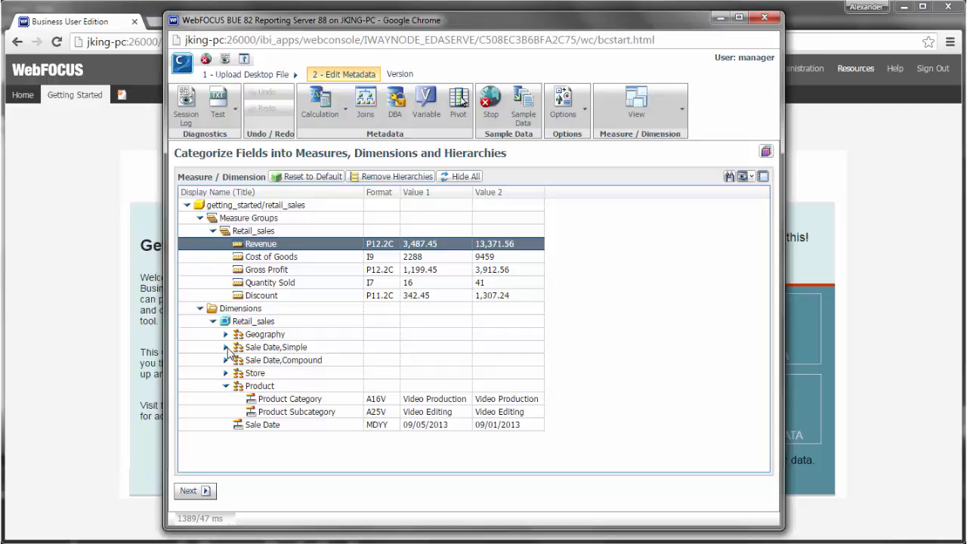
{"action": "left_click", "coordinate": [227, 348]}
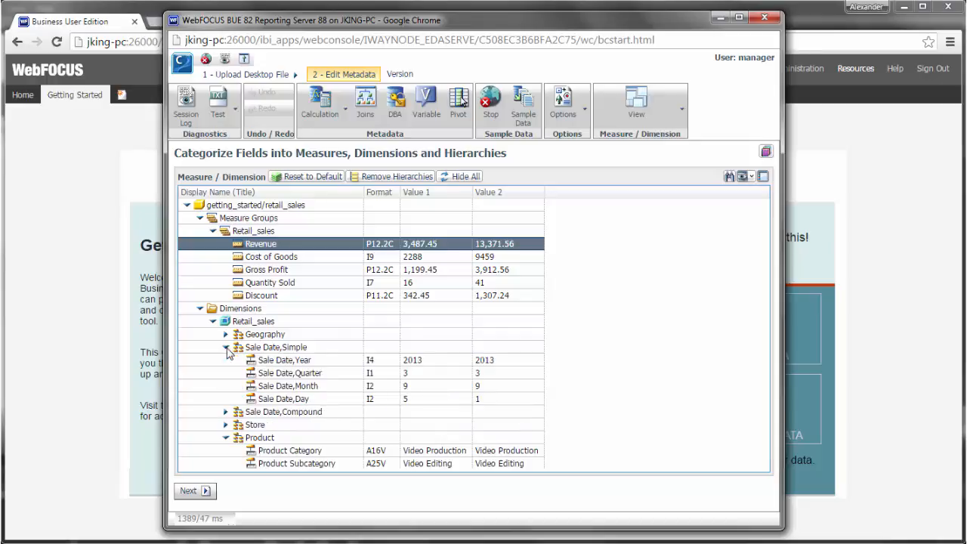
{"action": "left_click", "coordinate": [225, 412]}
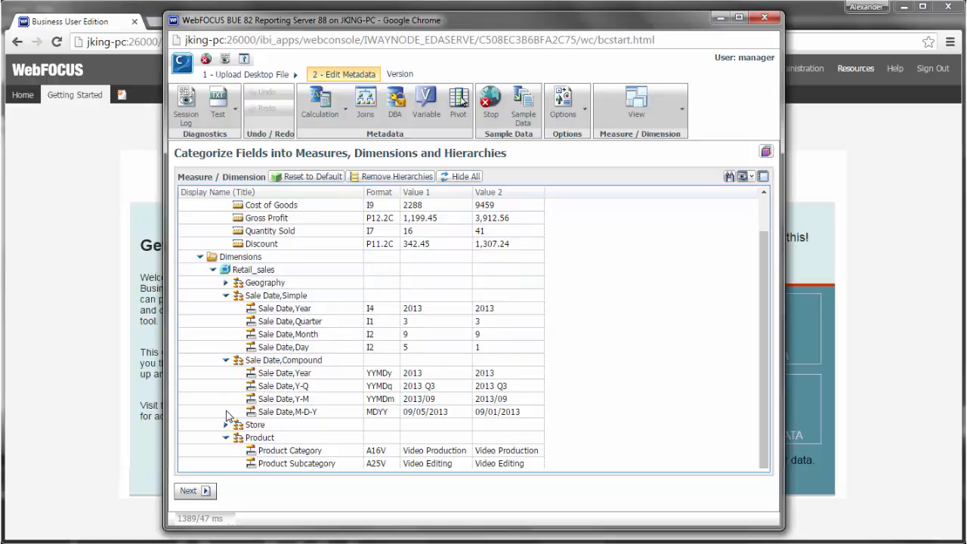
{"action": "left_click", "coordinate": [225, 282]}
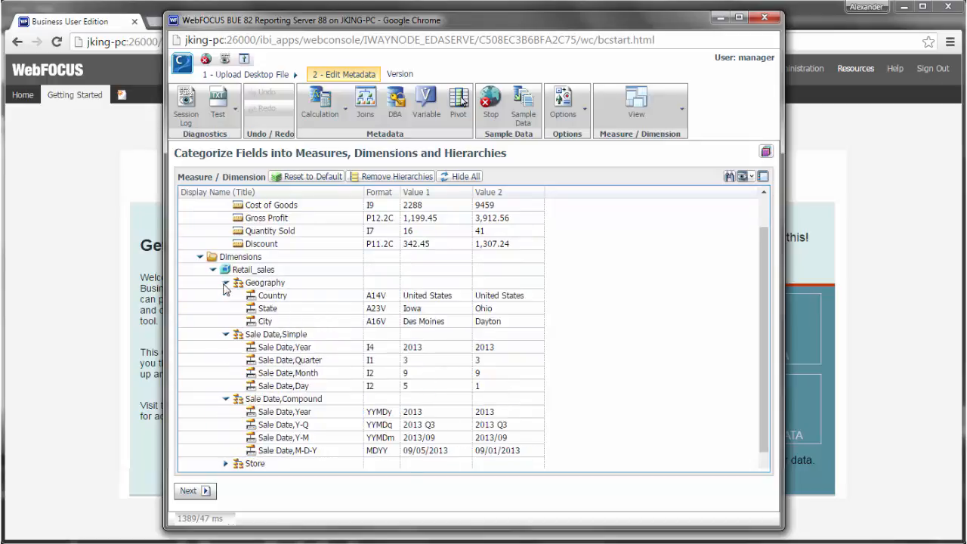
Step: Hide the Sale Date,Simple hierarchy and reset the measures and dimensions to their defaults
{"action": "left_click", "coordinate": [291, 349]}
{"action": "right_click", "coordinate": [292, 352]}
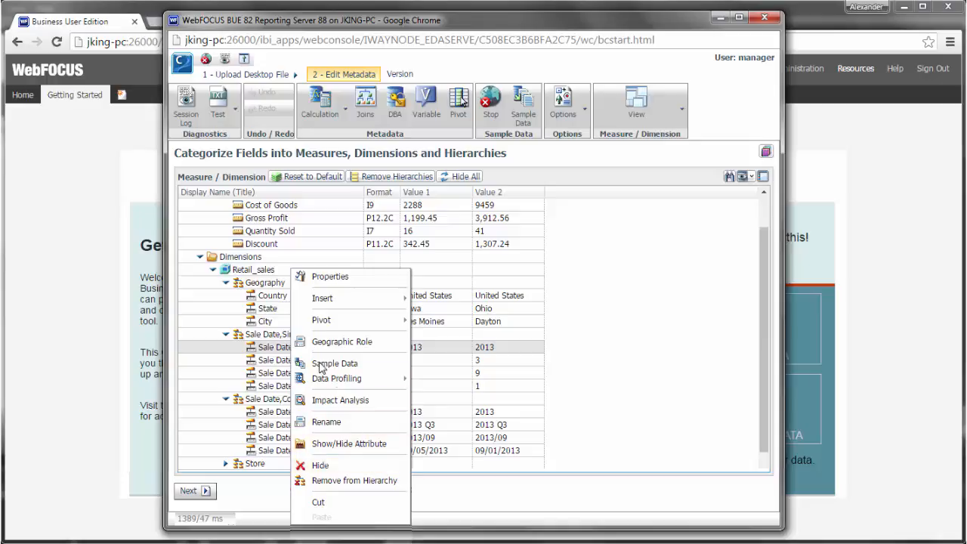
{"action": "left_click", "coordinate": [264, 337]}
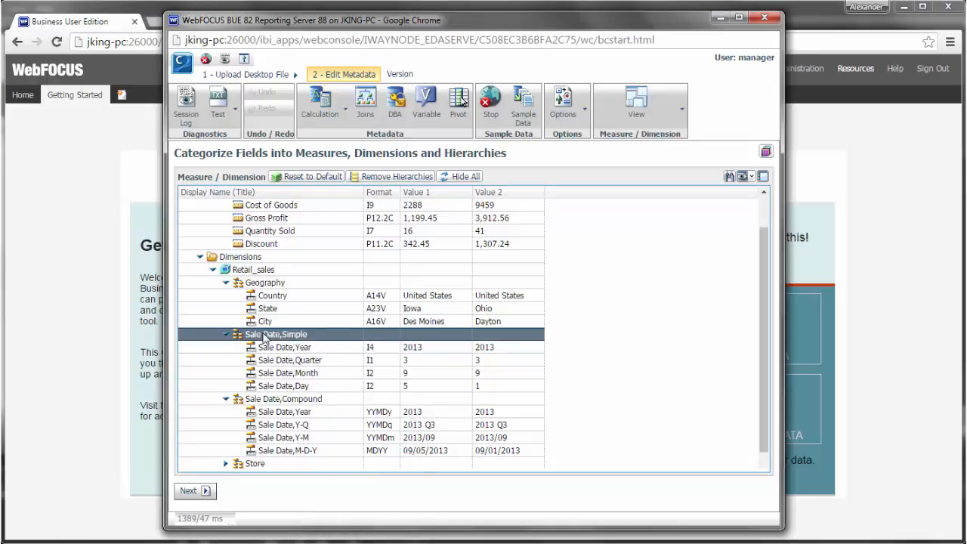
{"action": "right_click", "coordinate": [265, 337]}
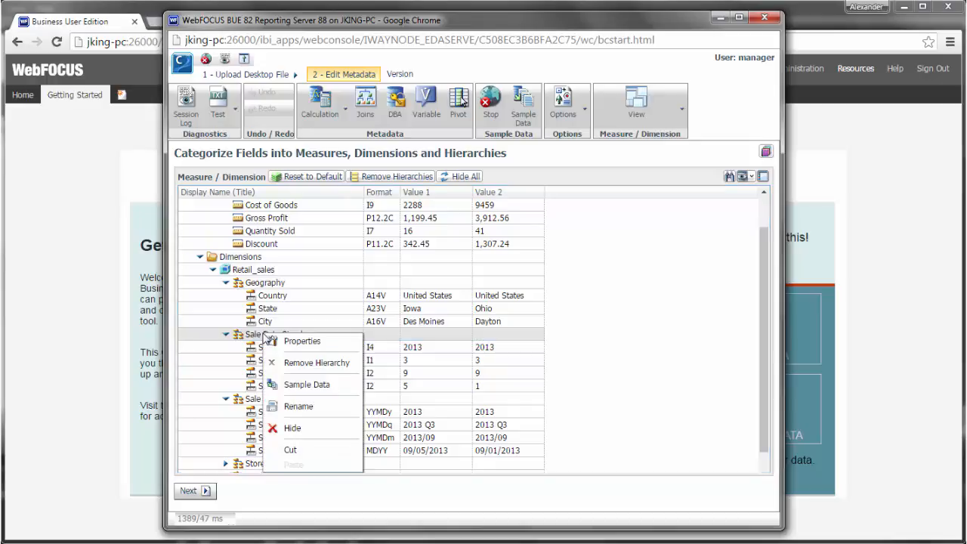
{"action": "left_click", "coordinate": [309, 429]}
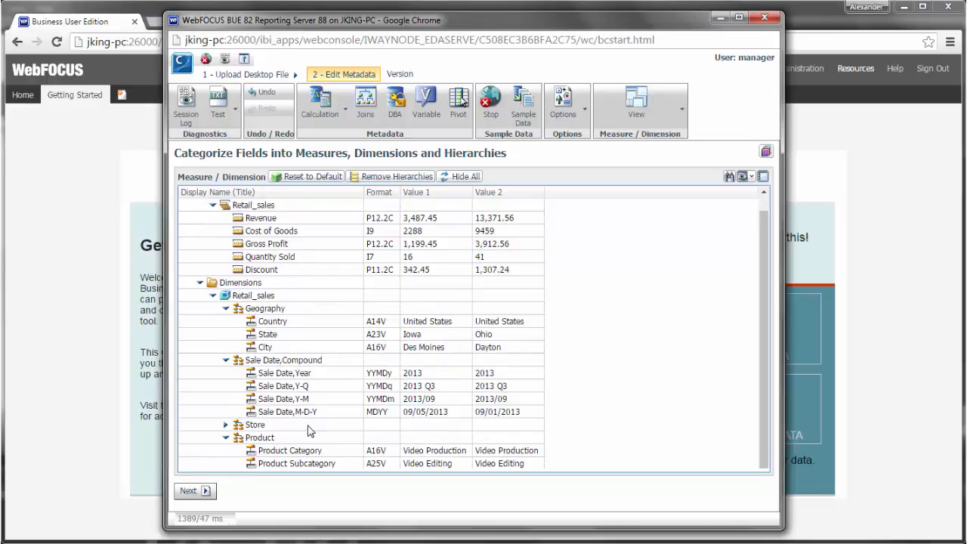
{"action": "left_click", "coordinate": [297, 178]}
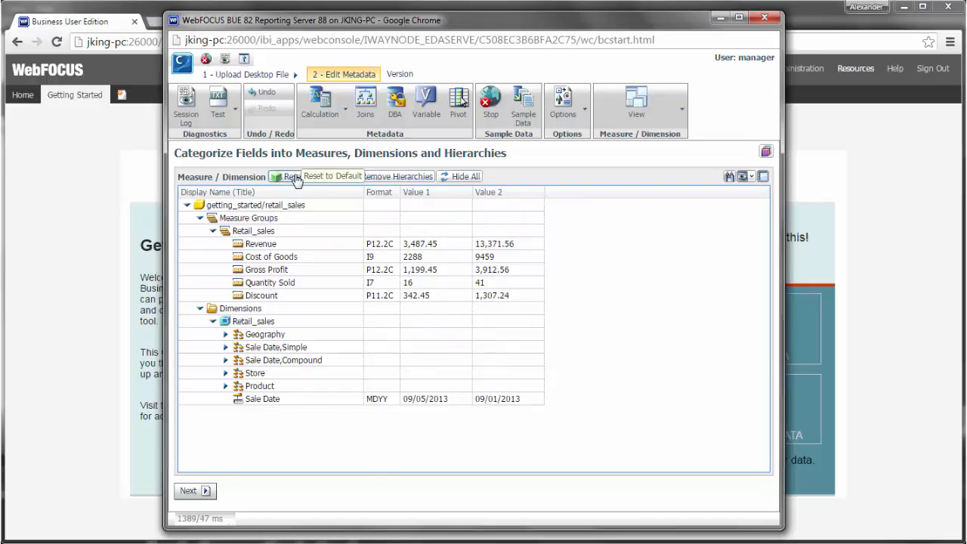
Step: Show the fields of Sale Date,Simple, accept the field categories and finish the upload by going back home
{"action": "left_click", "coordinate": [225, 347]}
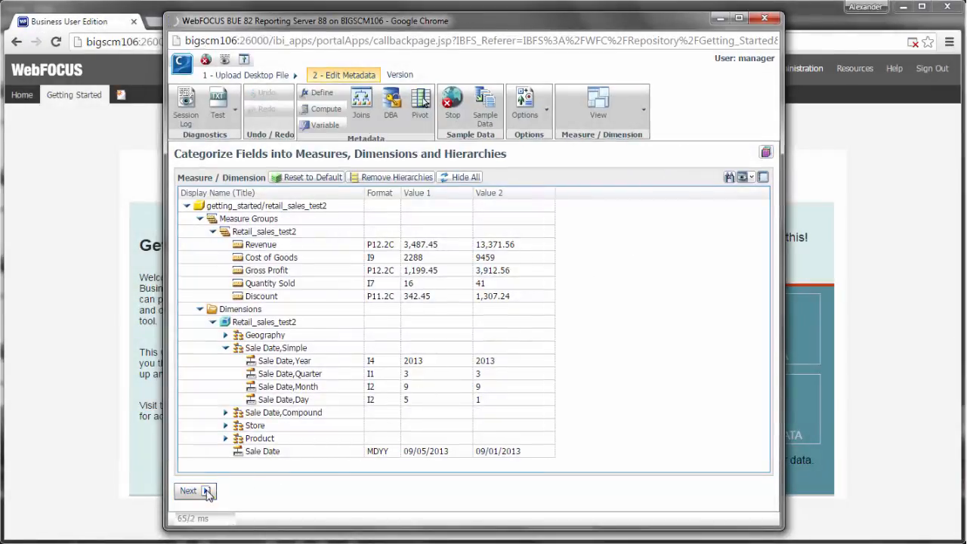
{"action": "left_click", "coordinate": [207, 492]}
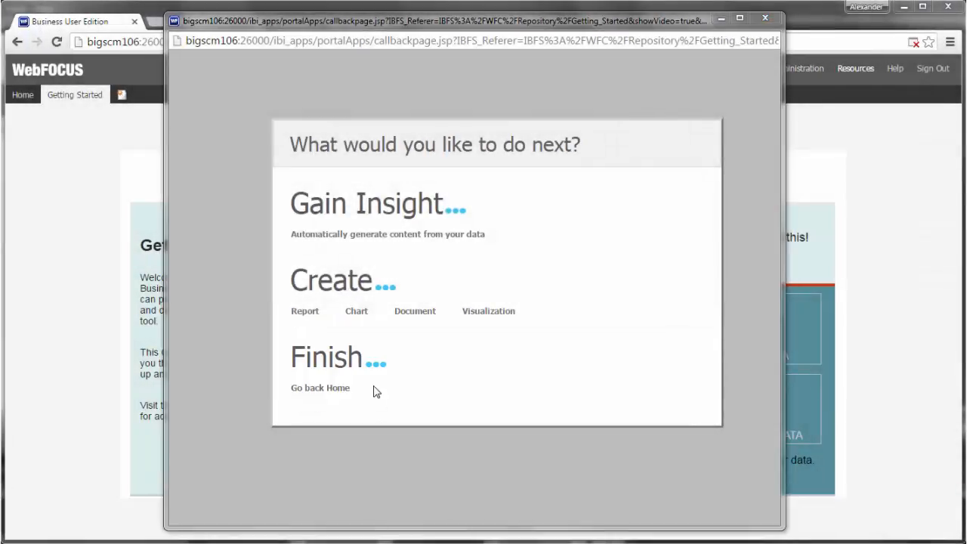
{"action": "left_click", "coordinate": [337, 388]}
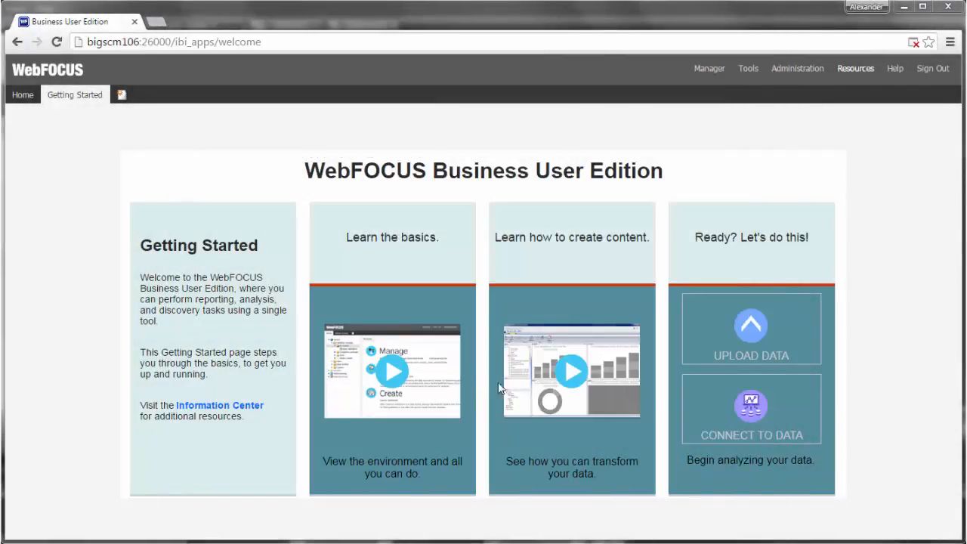
Step: Start a new data upload with the retail_data_extract file from the WebFOCUS_BUE82 folder and proceed to its worksheet selection
{"action": "left_click", "coordinate": [781, 327]}
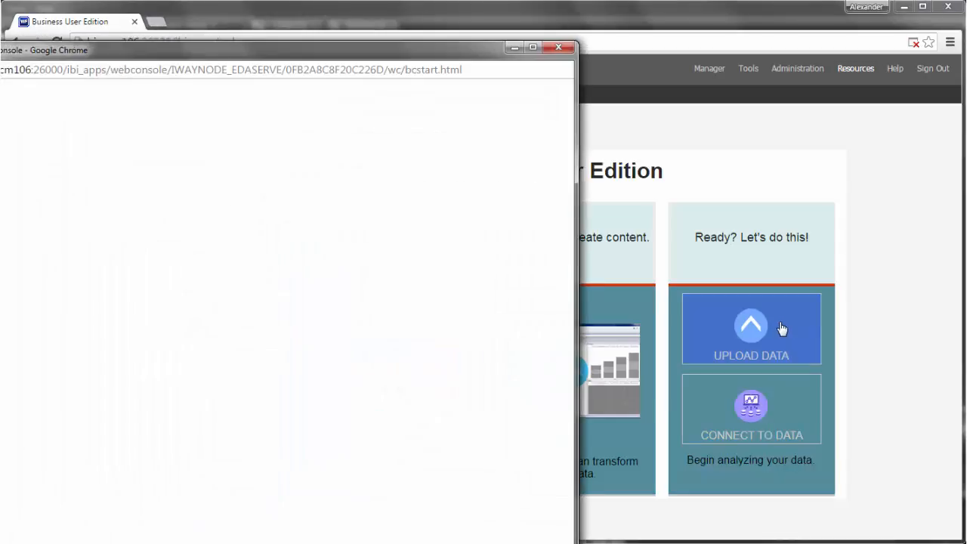
{"action": "left_click_drag", "start_coordinate": [370, 53], "coordinate": [570, 28]}
{"action": "left_click", "coordinate": [322, 182]}
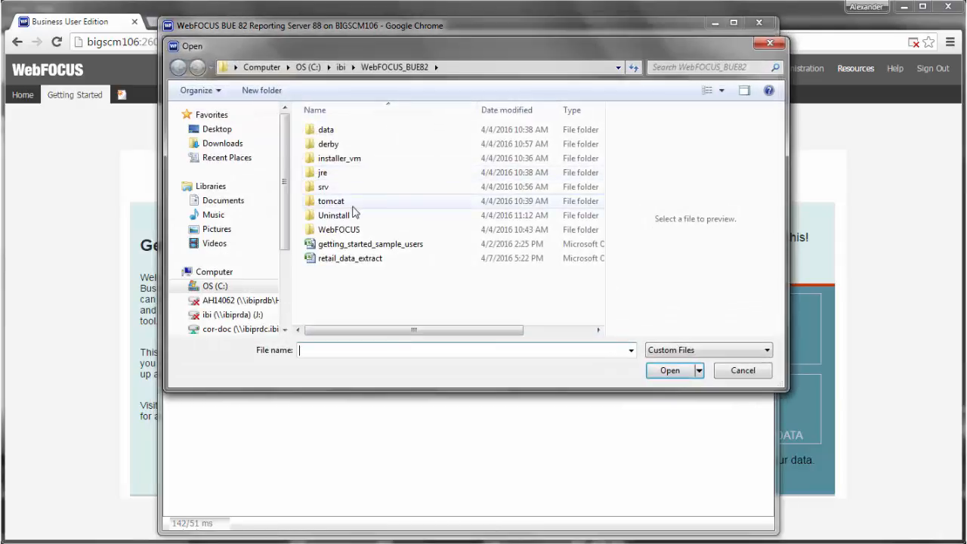
{"action": "left_click", "coordinate": [361, 258]}
{"action": "left_click", "coordinate": [669, 370]}
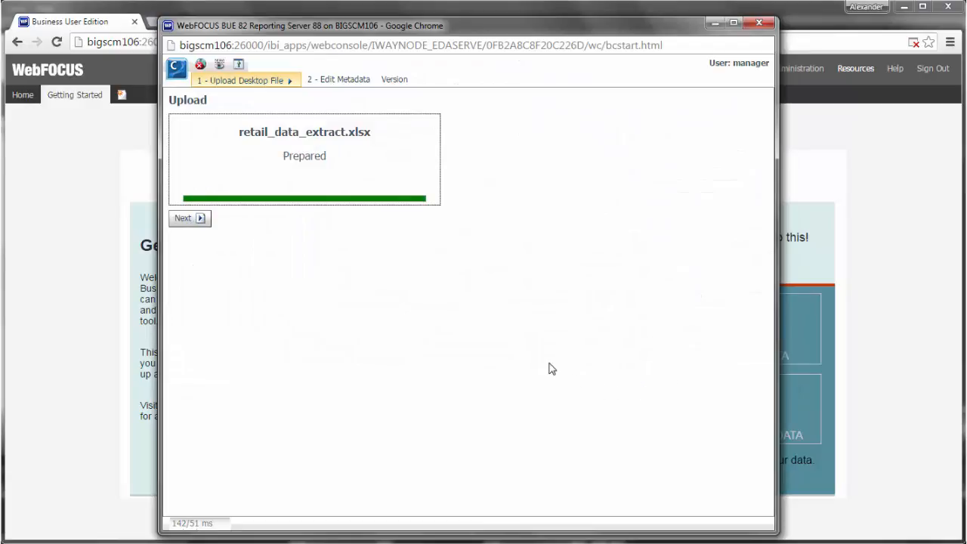
{"action": "left_click", "coordinate": [195, 219]}
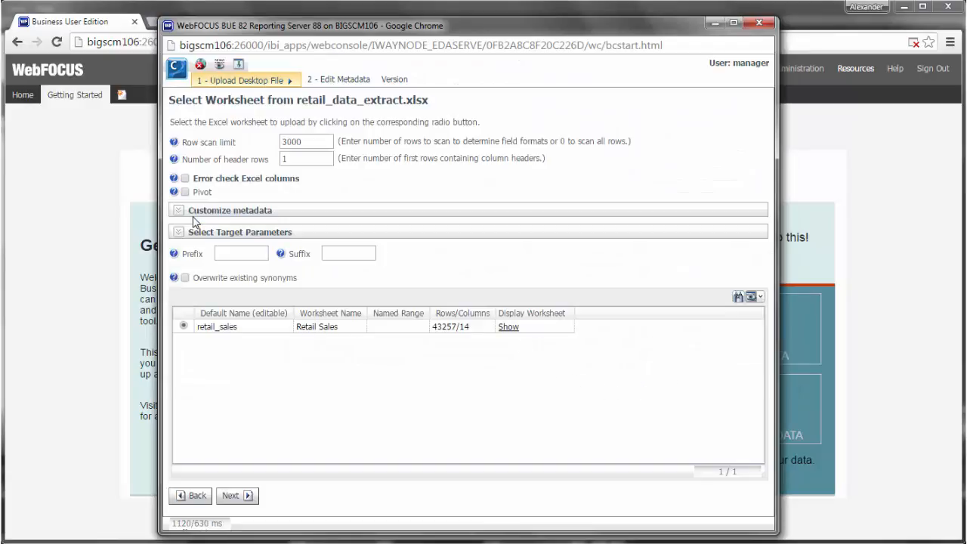
Step: Set the target load option to Append Existing Data
{"action": "left_click", "coordinate": [181, 235]}
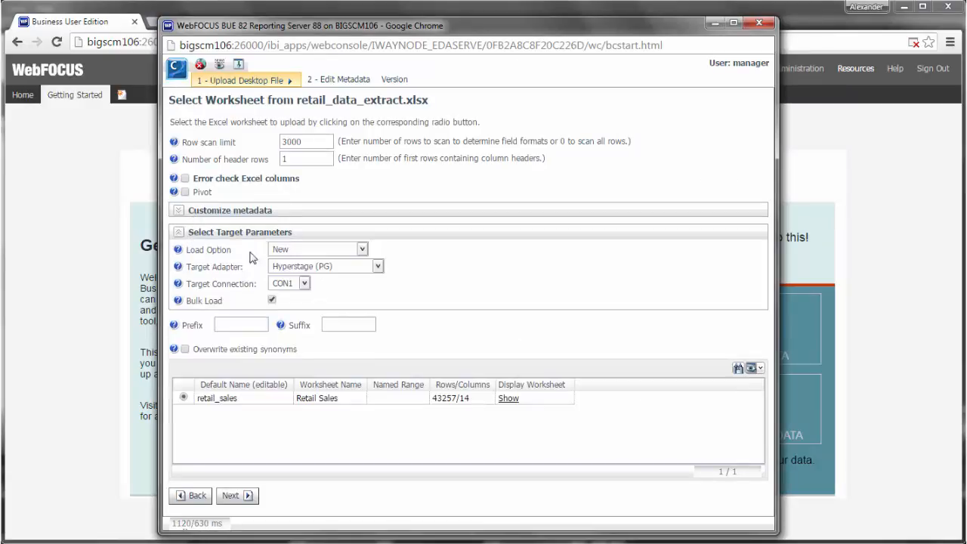
{"action": "left_click", "coordinate": [302, 249]}
{"action": "left_click", "coordinate": [313, 278]}
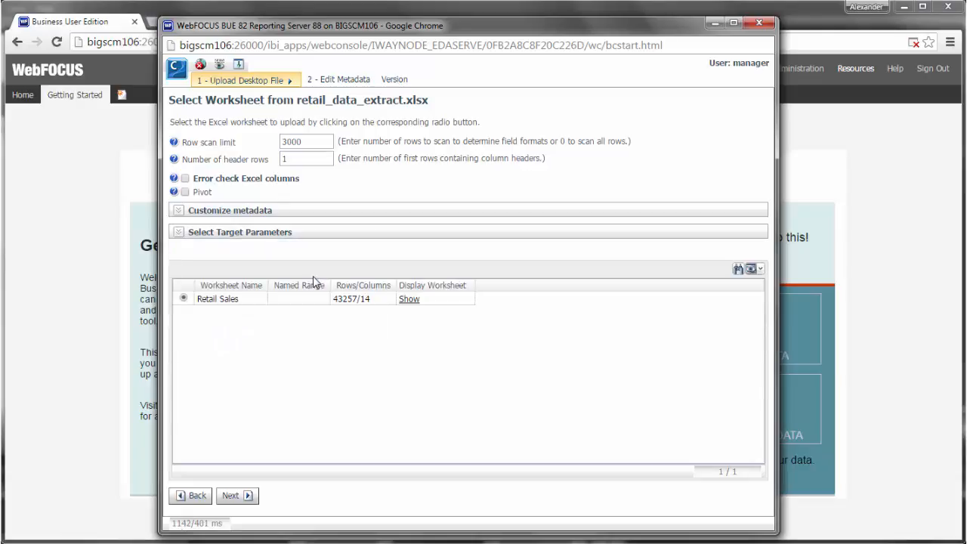
Step: Choose retail_sales_test2 in the getting_started application as the target synonym and append the worksheet's data to it
{"action": "left_click", "coordinate": [179, 234]}
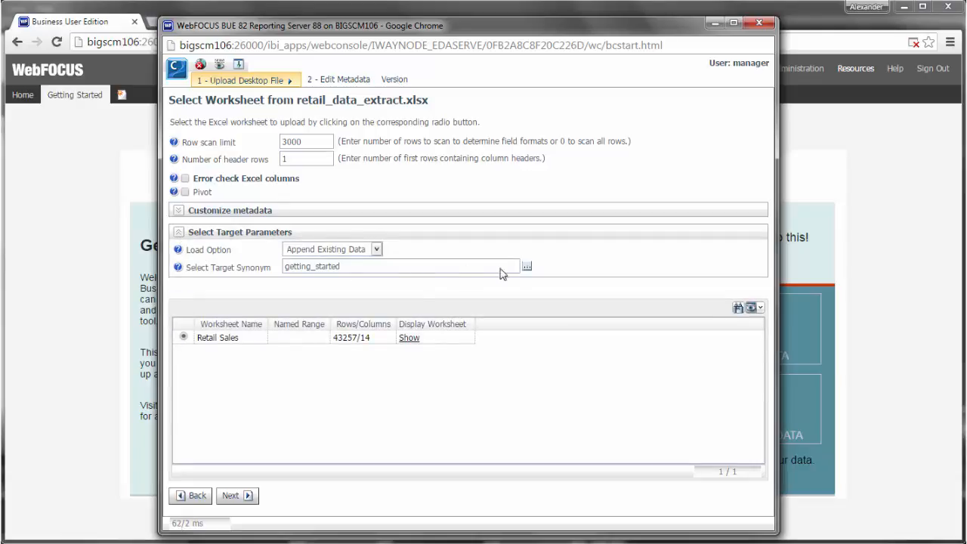
{"action": "left_click", "coordinate": [526, 266]}
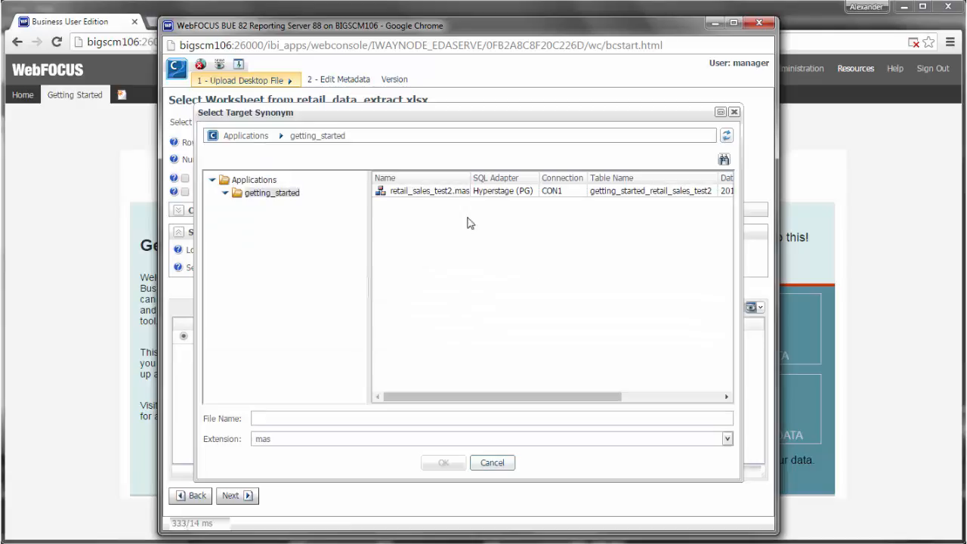
{"action": "left_click", "coordinate": [436, 192]}
{"action": "left_click", "coordinate": [445, 463]}
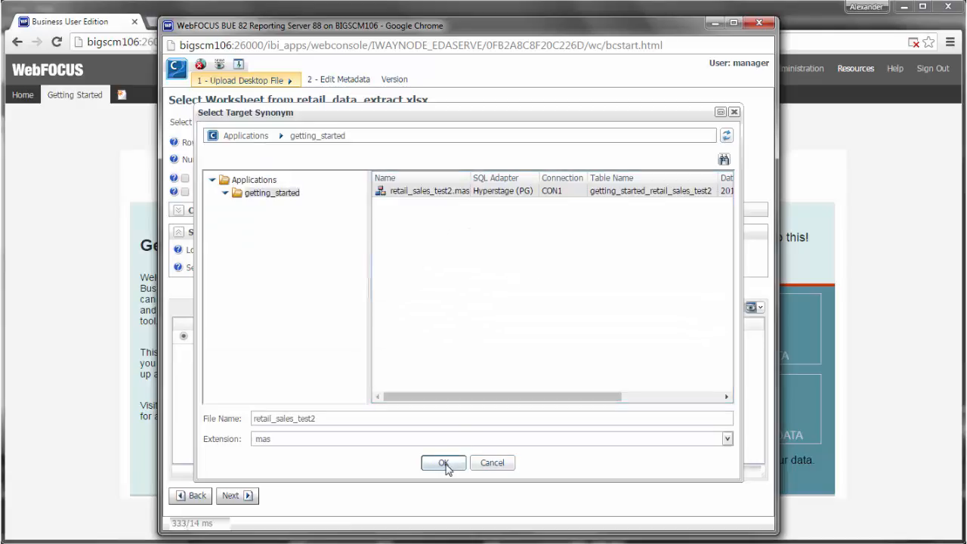
{"action": "left_click", "coordinate": [242, 503]}
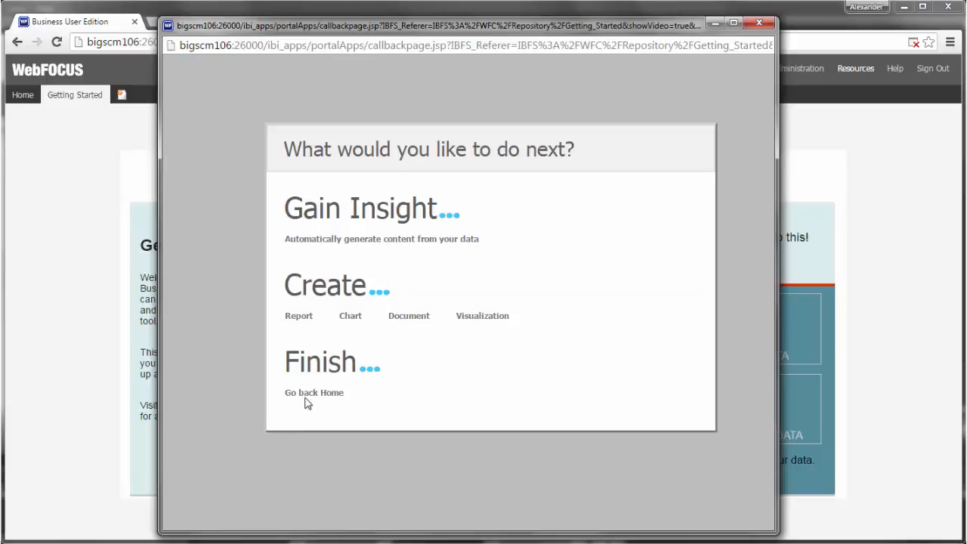
Step: Finish by going back home and open the Information Center for additional resources
{"action": "left_click", "coordinate": [309, 394]}
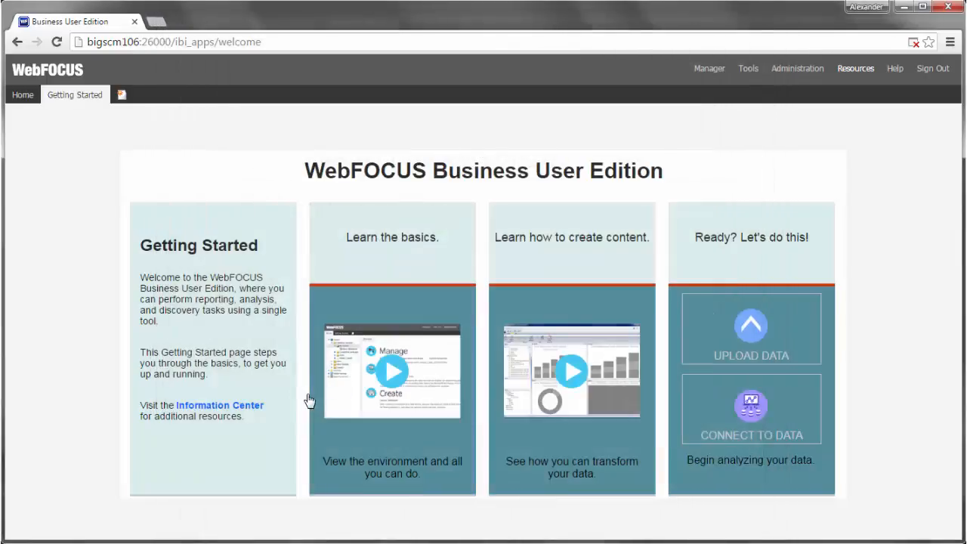
{"action": "left_click", "coordinate": [227, 406]}
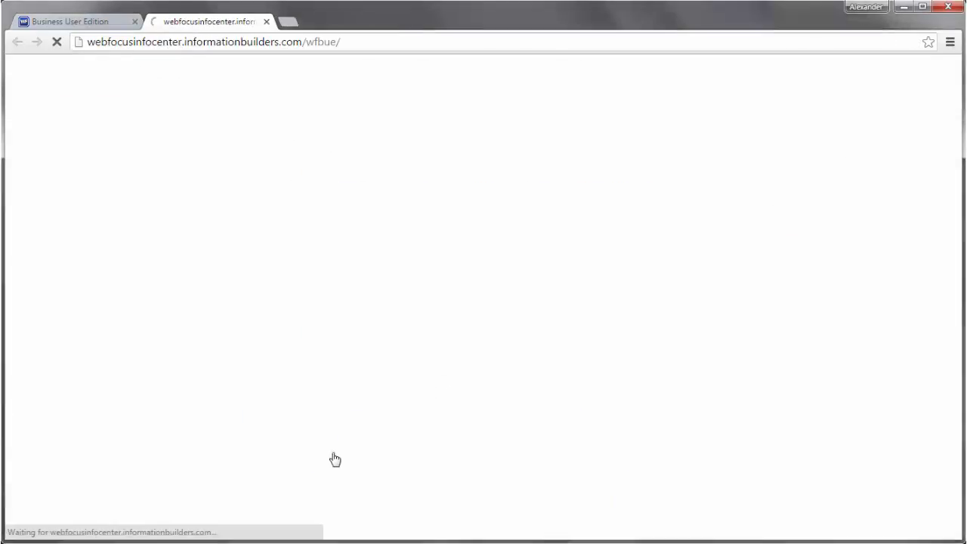